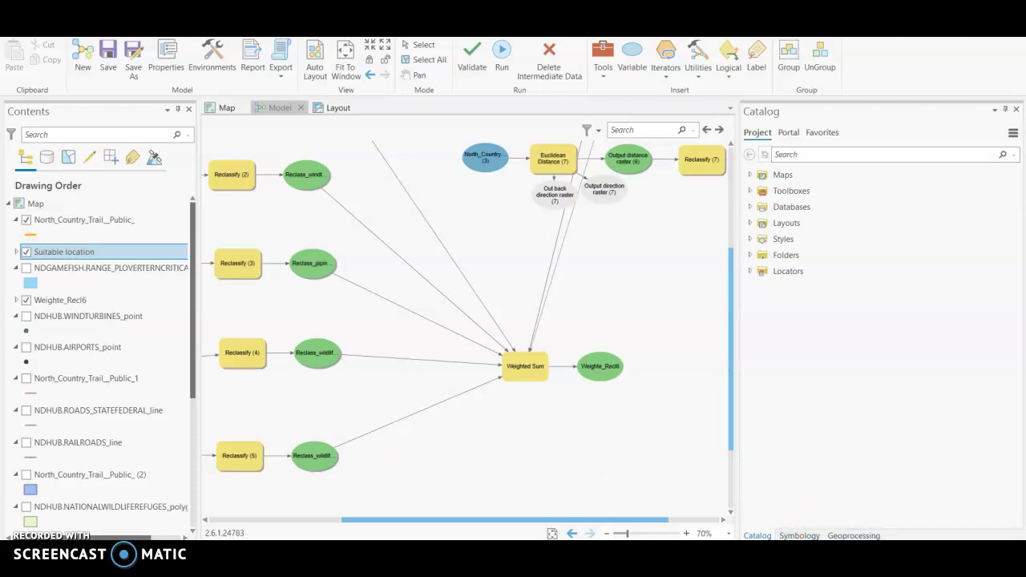
# Drag Weighted Overlay from the Geoprocessing search onto the model canvas above Weighted Sum.
pyautogui.click(852, 535)
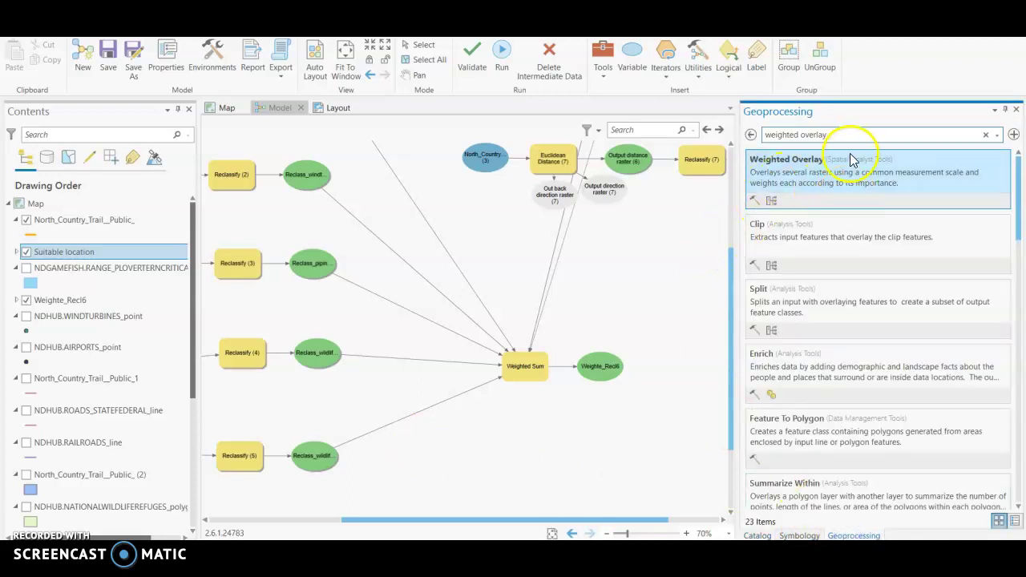
pyautogui.moveTo(838, 135); pyautogui.dragTo(718, 101)
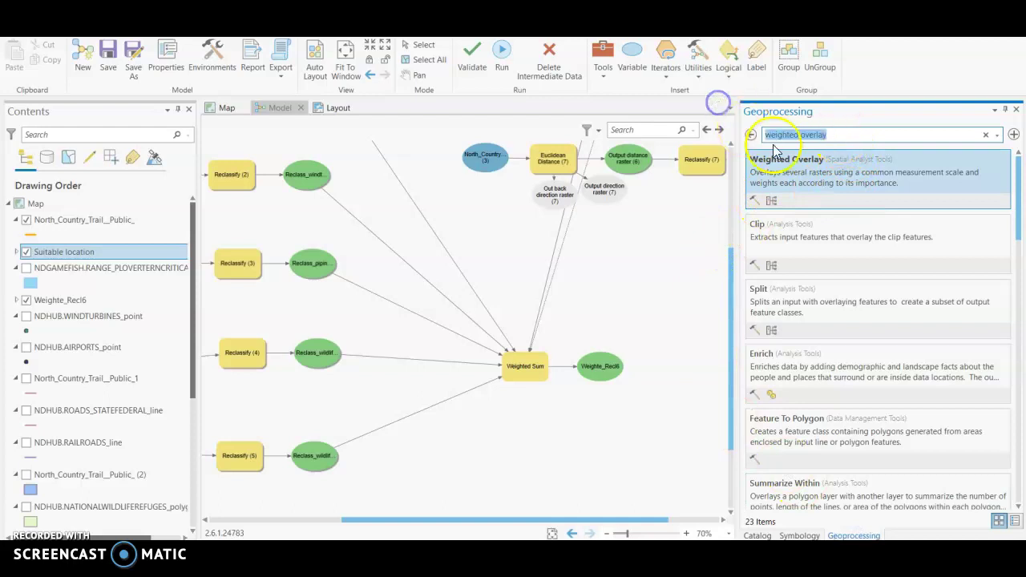
pyautogui.click(831, 136)
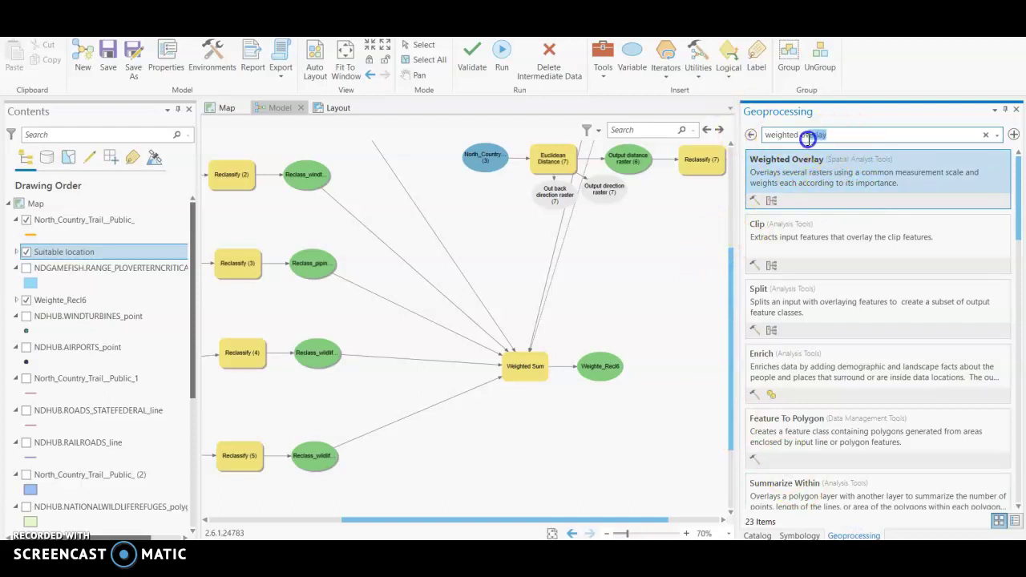
pyautogui.moveTo(782, 172); pyautogui.dragTo(528, 322)
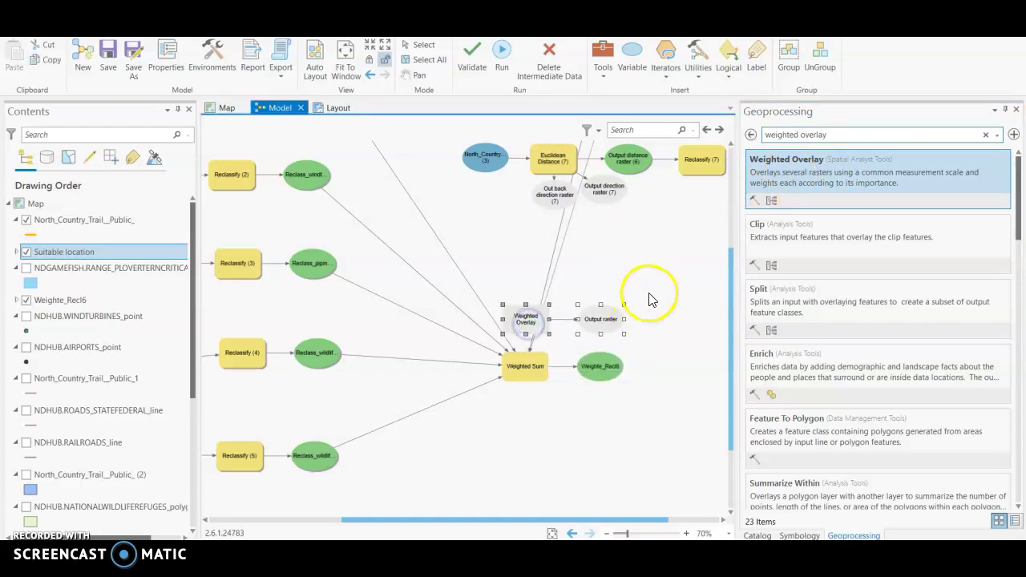
pyautogui.click(494, 405)
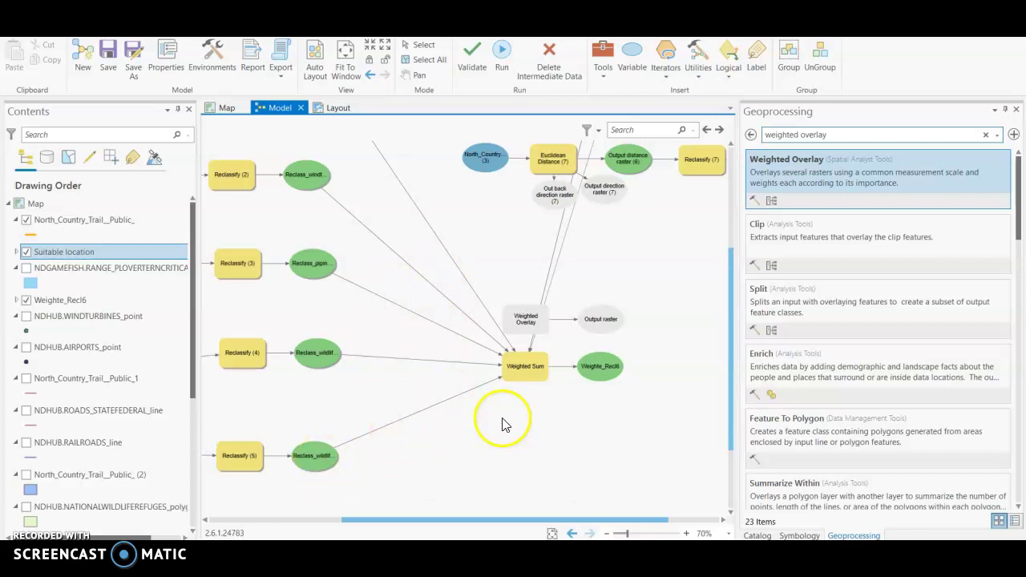
# Open and then close the new Weighted Overlay tool's parameters.
pyautogui.click(531, 325)
pyautogui.doubleClick(532, 325)
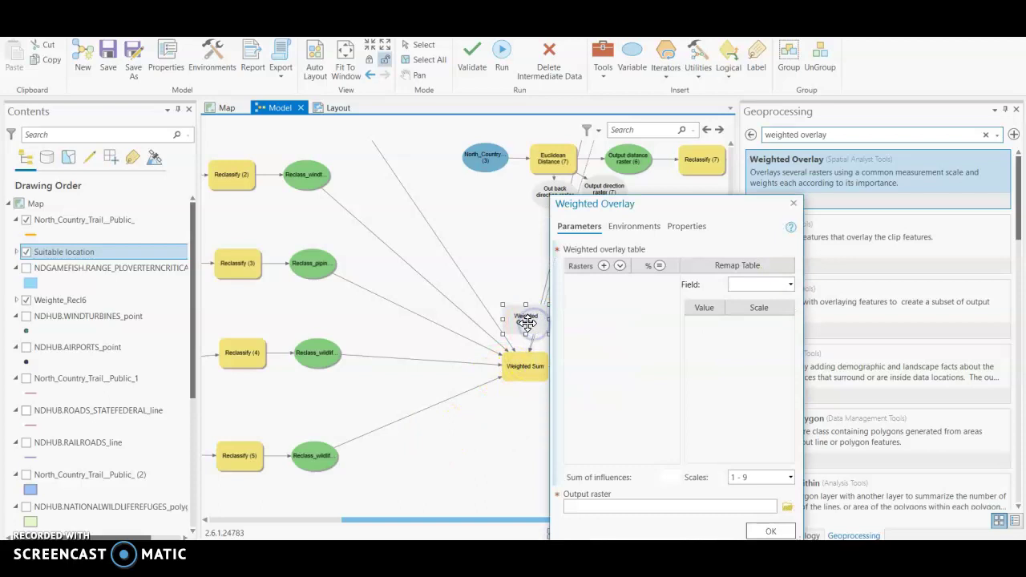
pyautogui.click(797, 206)
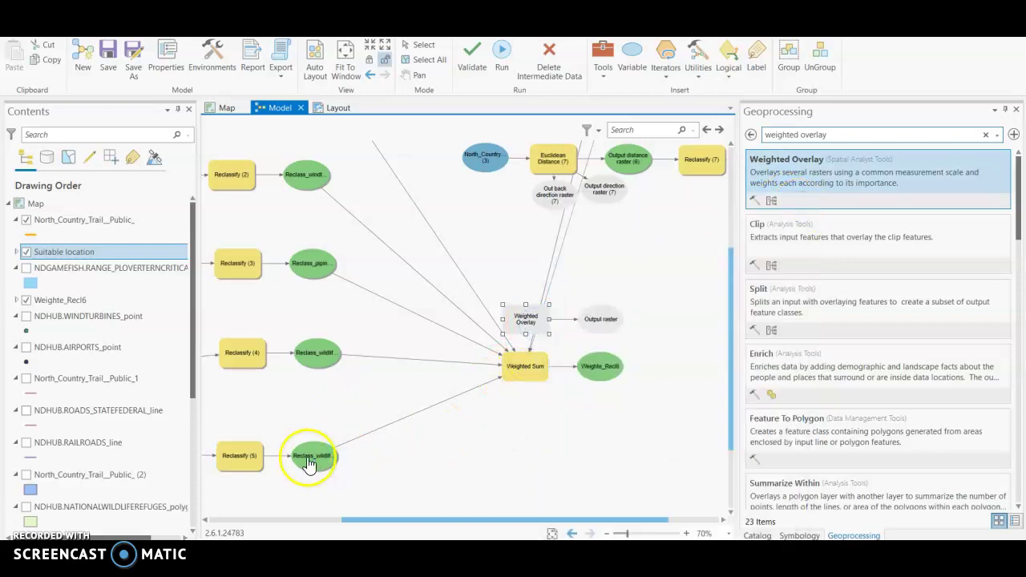
# Link the bottom, fourth and piping plover reclassified rasters to Weighted Sum as input rasters.
pyautogui.moveTo(311, 457); pyautogui.dragTo(522, 380)
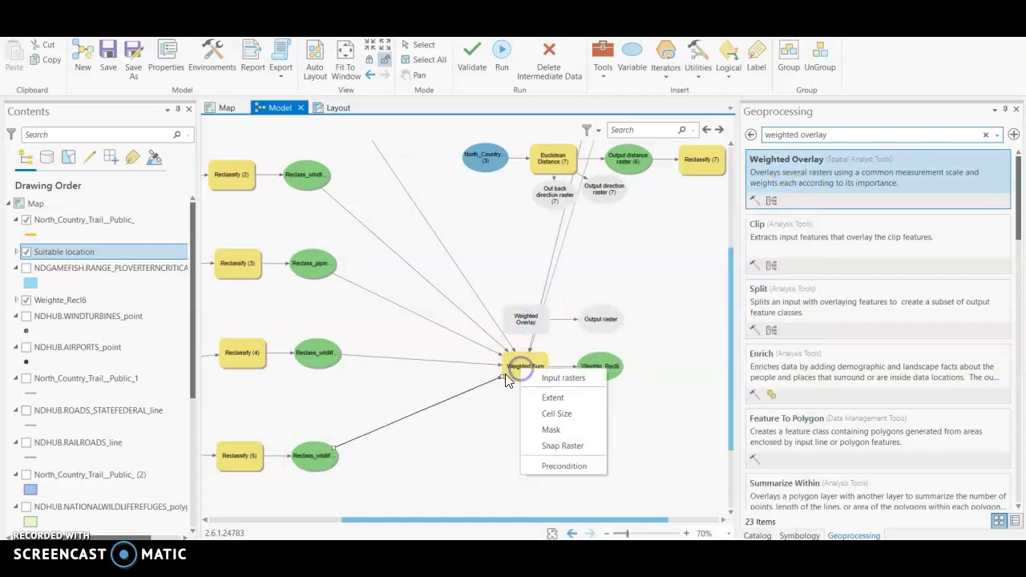
pyautogui.click(532, 378)
pyautogui.moveTo(341, 369); pyautogui.dragTo(523, 368)
pyautogui.click(537, 385)
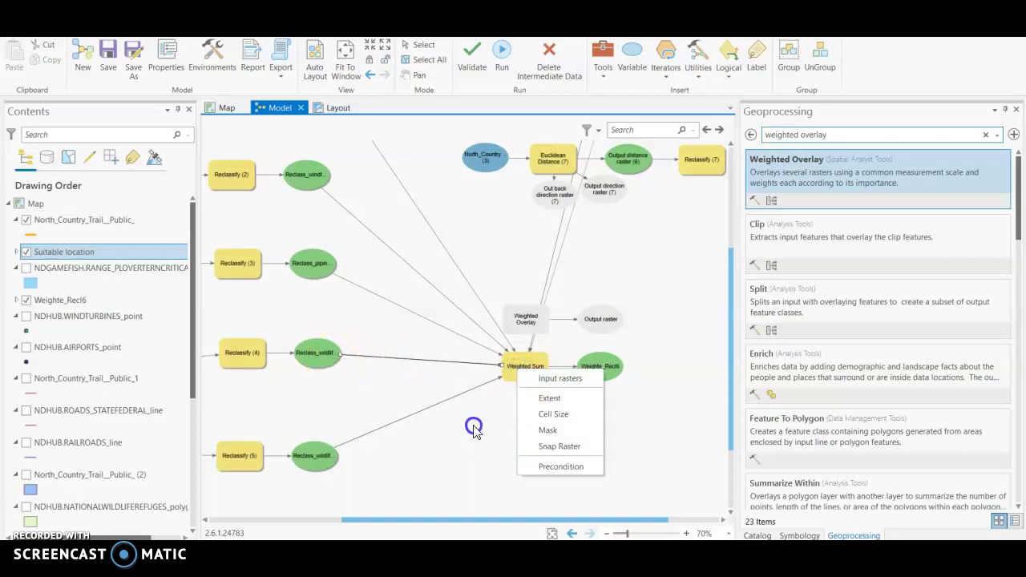
pyautogui.moveTo(327, 274); pyautogui.dragTo(508, 374)
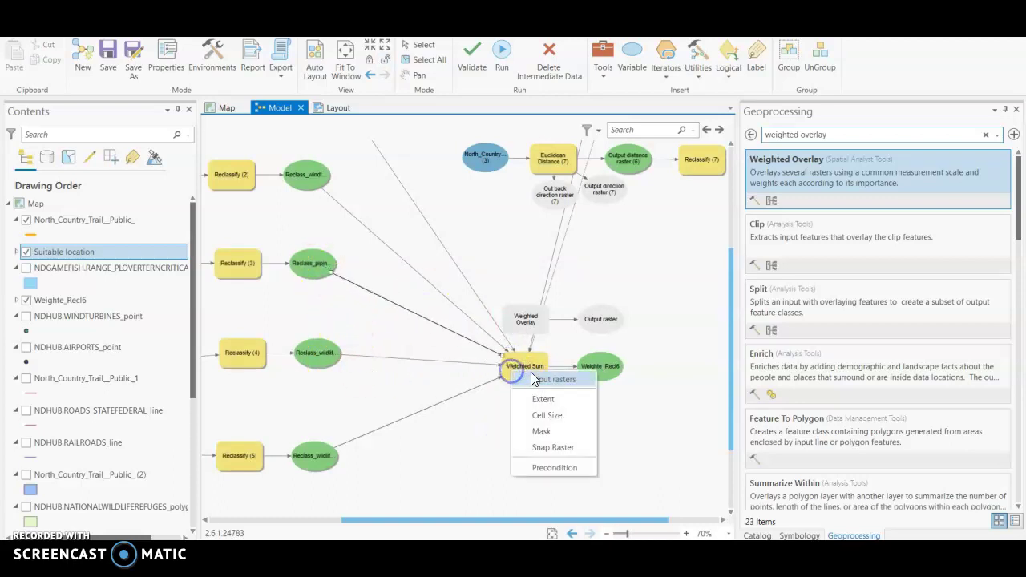
pyautogui.click(487, 414)
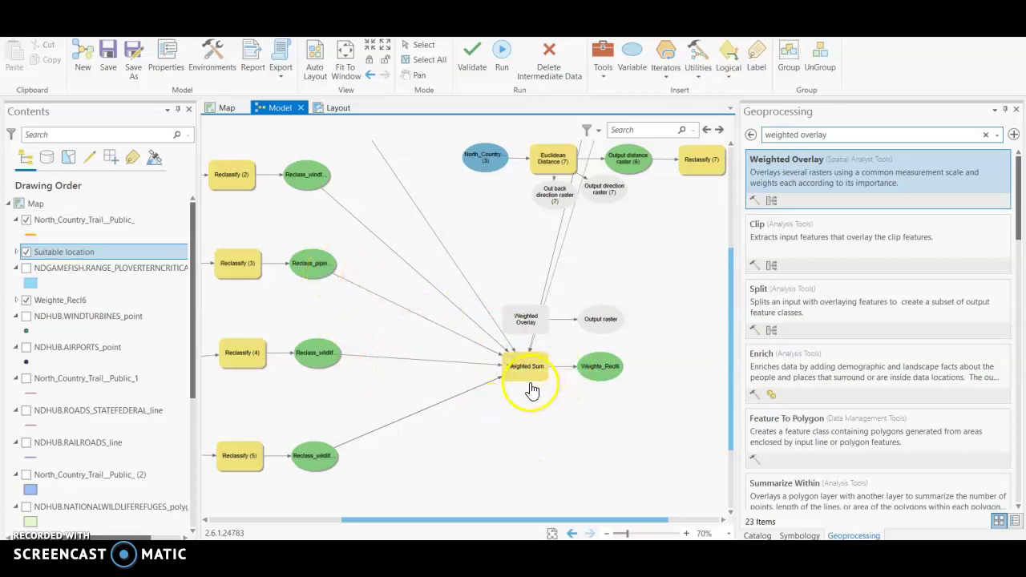
pyautogui.moveTo(510, 379)
pyautogui.doubleClick(520, 378)
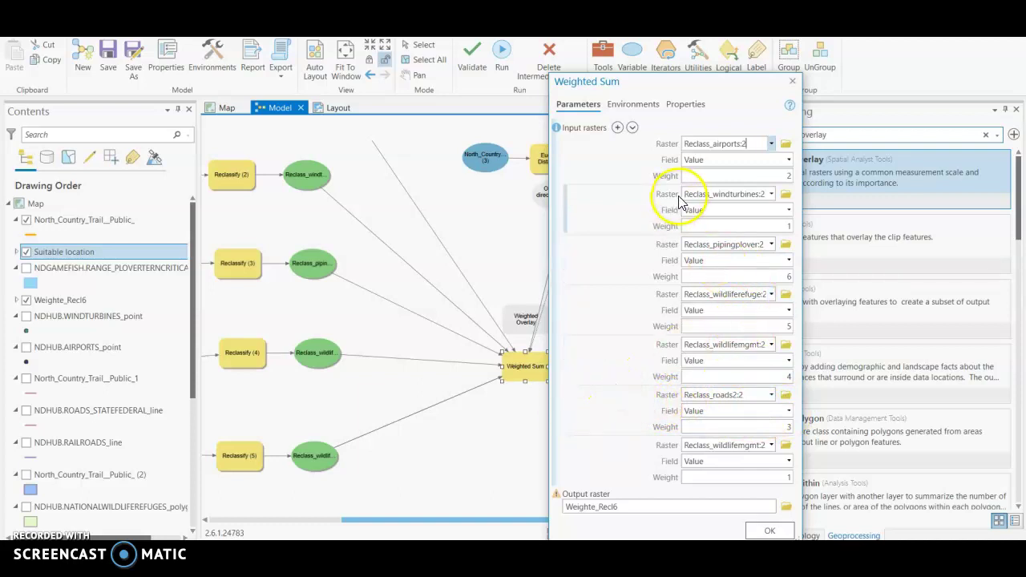
pyautogui.doubleClick(789, 176)
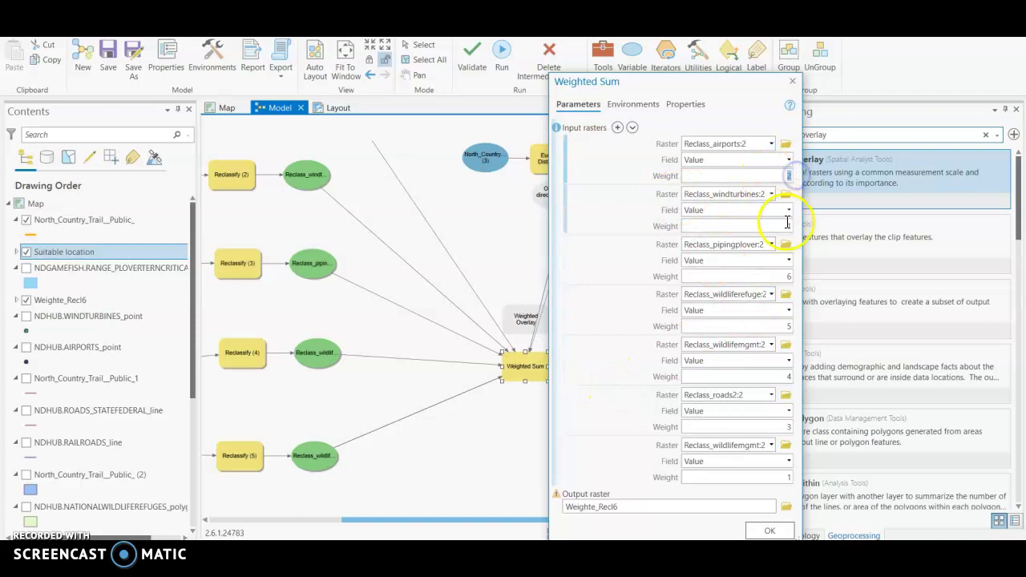
pyautogui.doubleClick(789, 277)
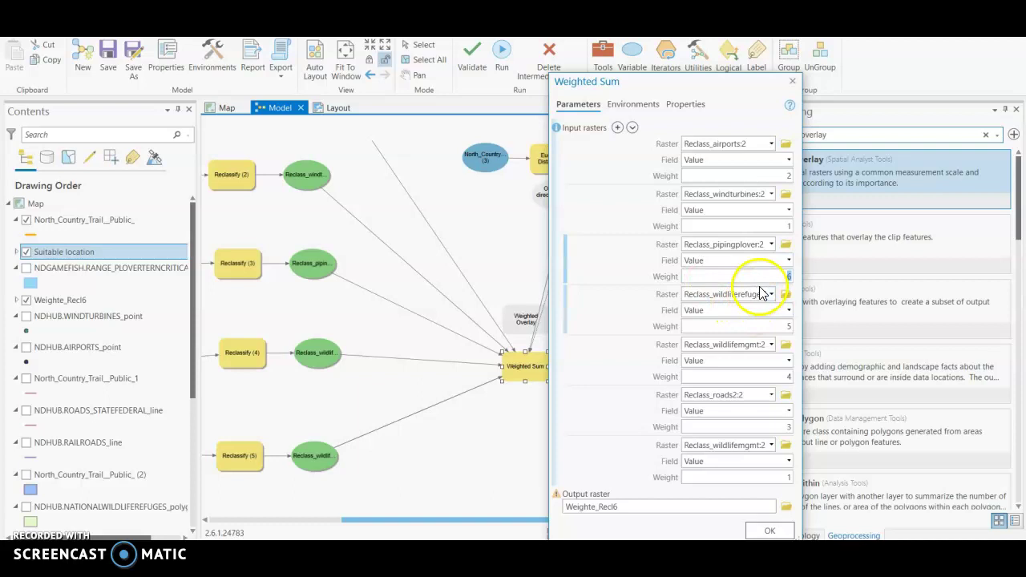
pyautogui.click(753, 315)
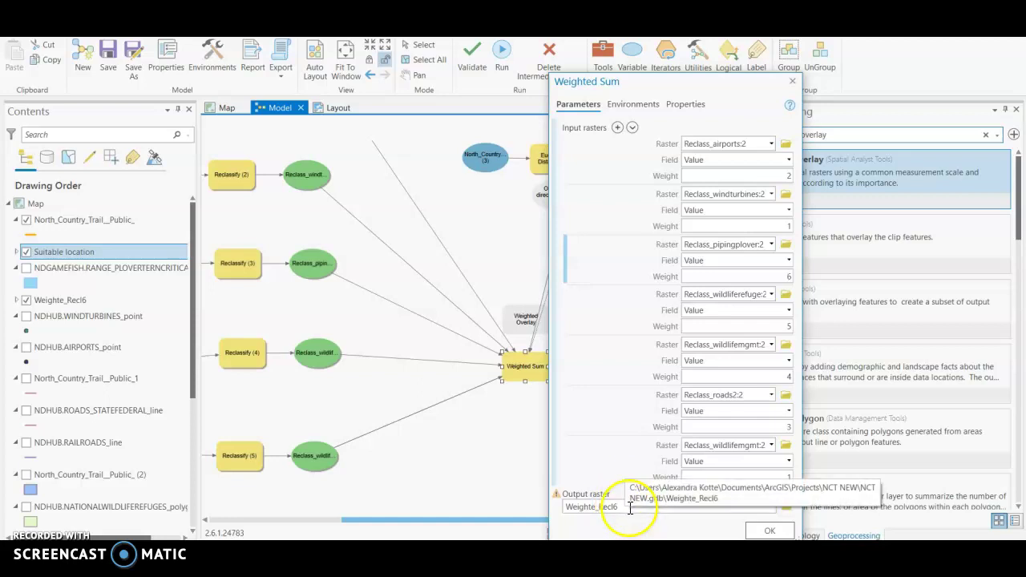
pyautogui.click(793, 81)
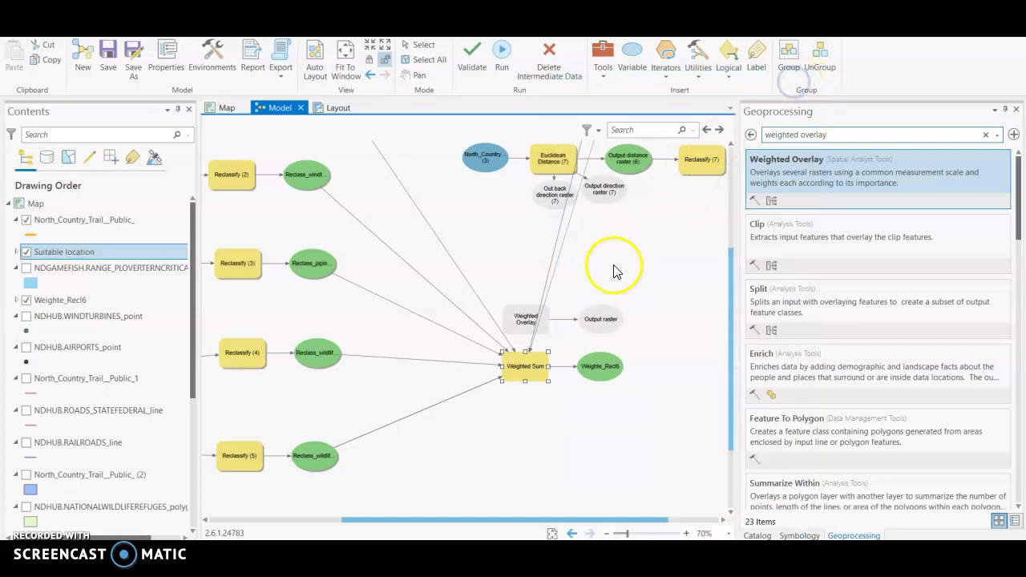
pyautogui.click(530, 365)
pyautogui.rightClick(530, 364)
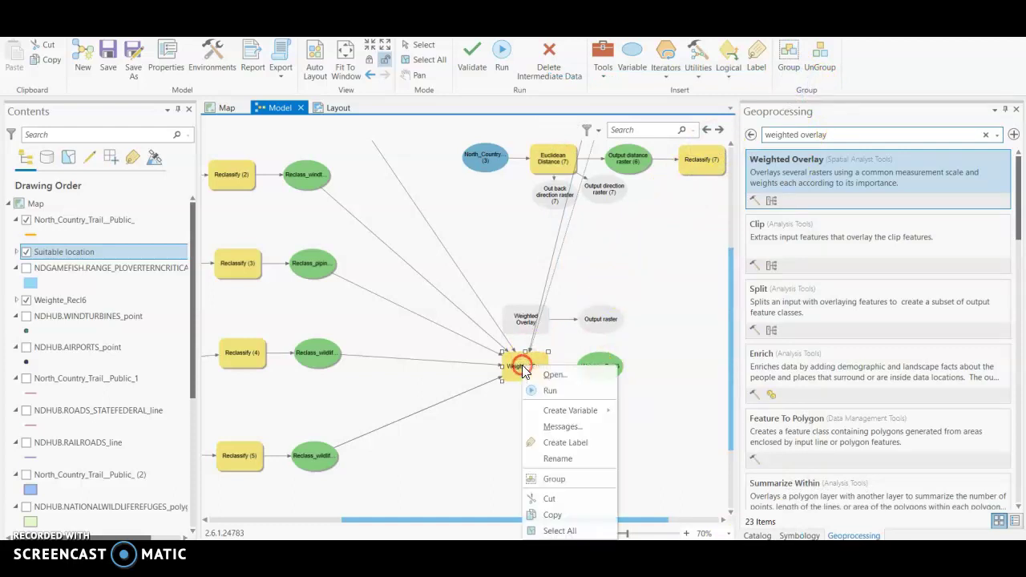
pyautogui.click(648, 403)
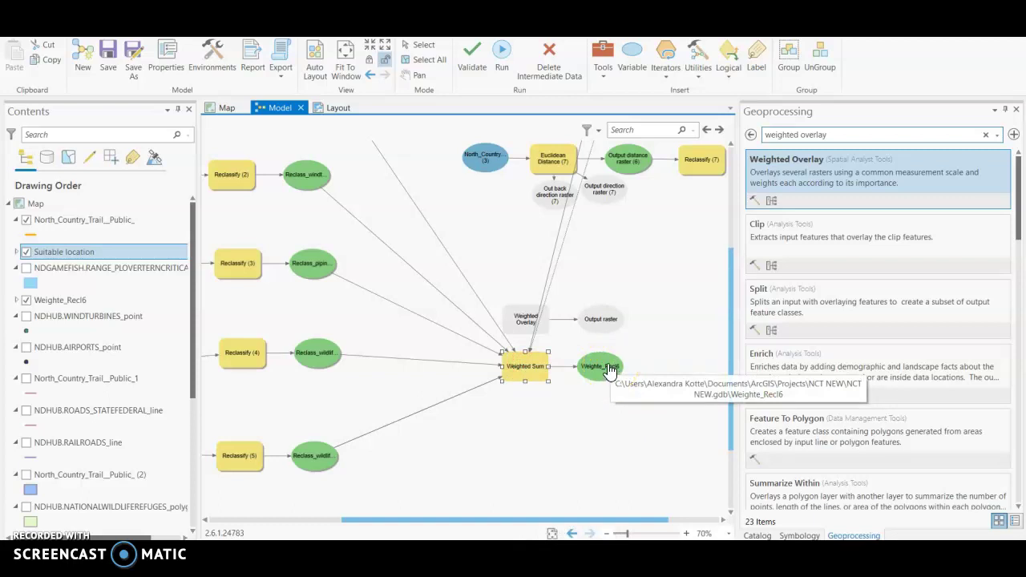
pyautogui.click(523, 369)
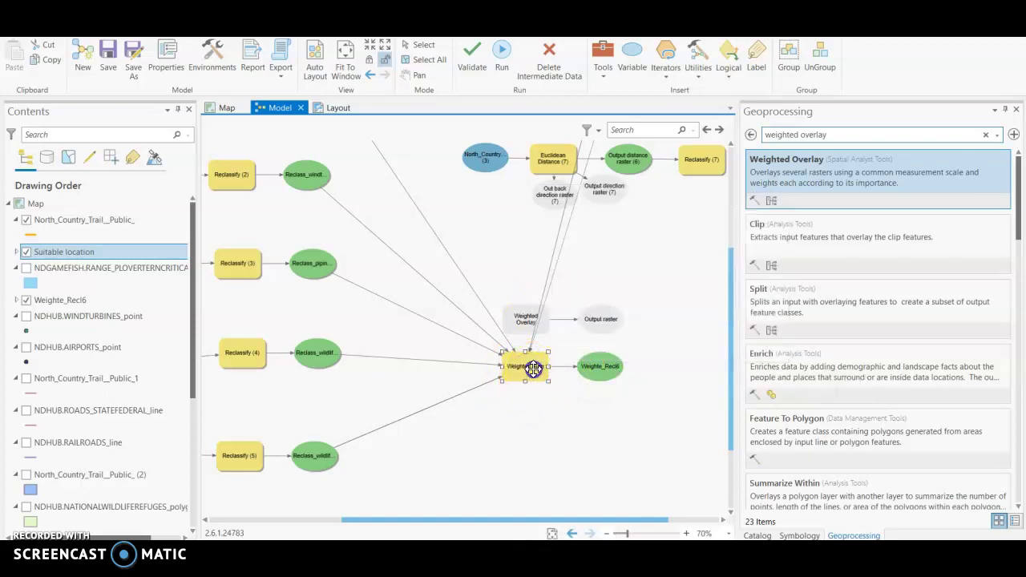
pyautogui.doubleClick(533, 368)
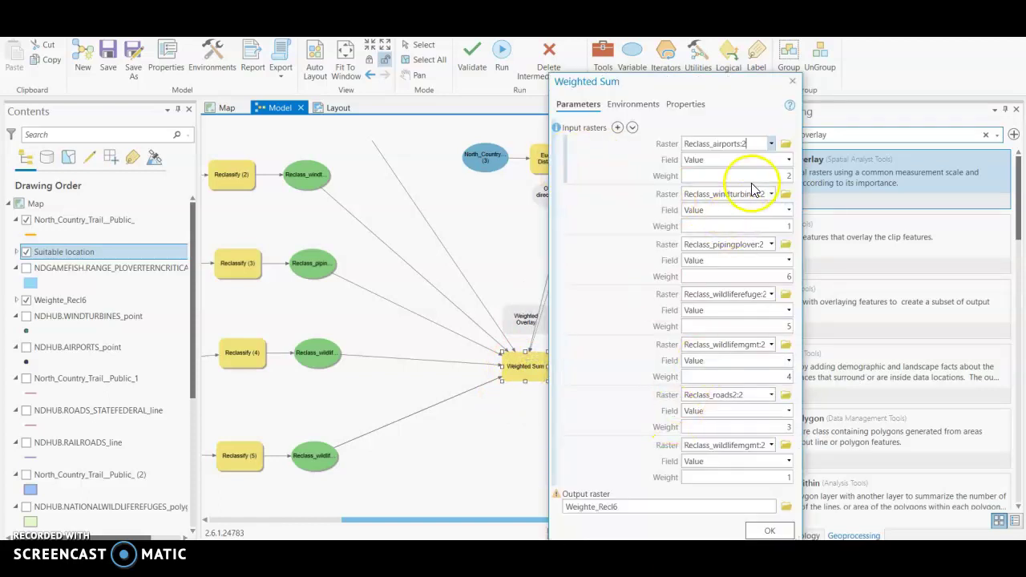
pyautogui.click(792, 82)
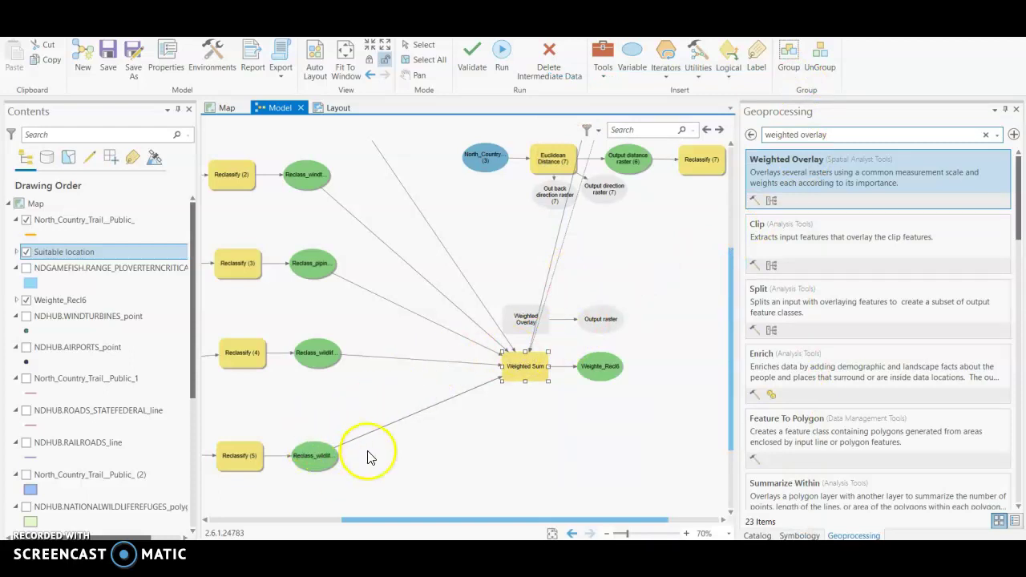
# Connect the two wildlife, piping plover and wind turbine reclass rasters to Weighted Overlay's table.
pyautogui.moveTo(321, 456); pyautogui.dragTo(519, 325)
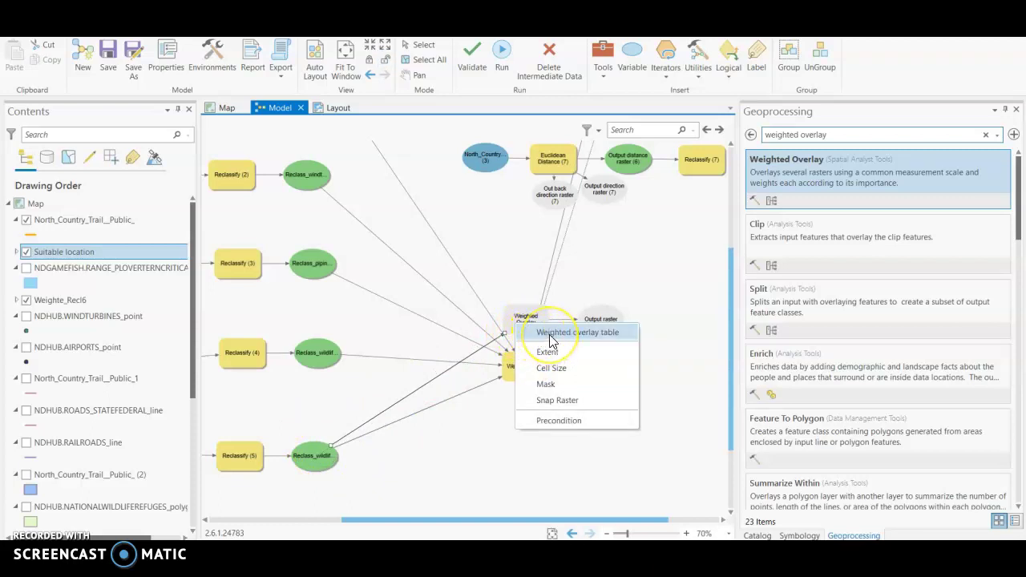
pyautogui.click(549, 336)
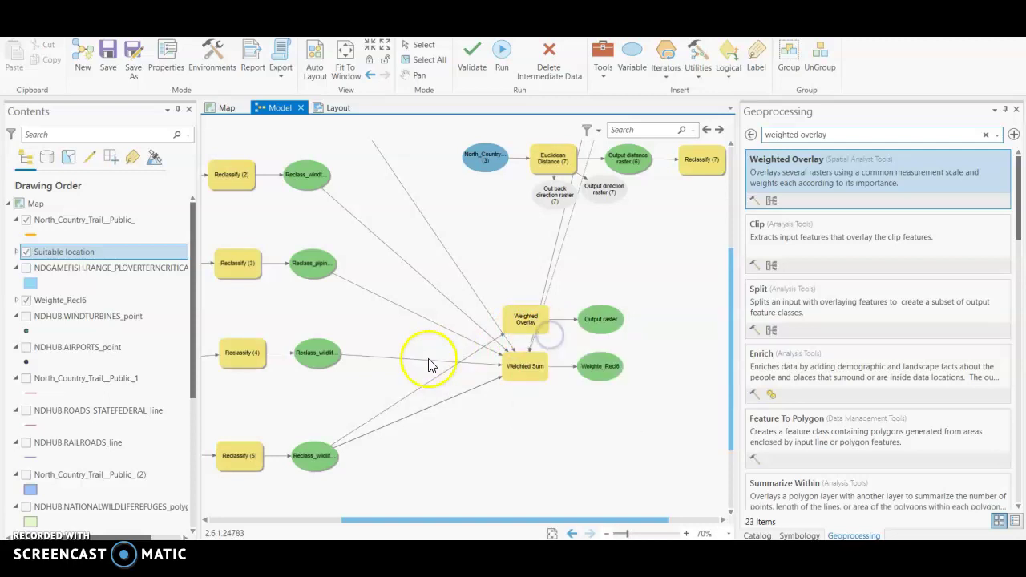
pyautogui.moveTo(319, 355); pyautogui.dragTo(523, 328)
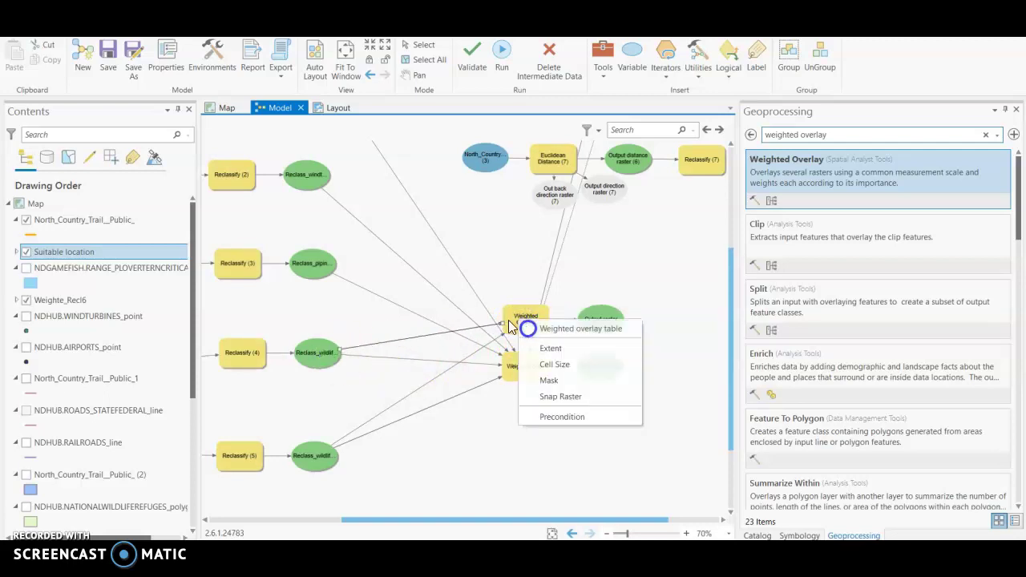
pyautogui.click(528, 328)
pyautogui.moveTo(315, 265); pyautogui.dragTo(517, 318)
pyautogui.click(517, 318)
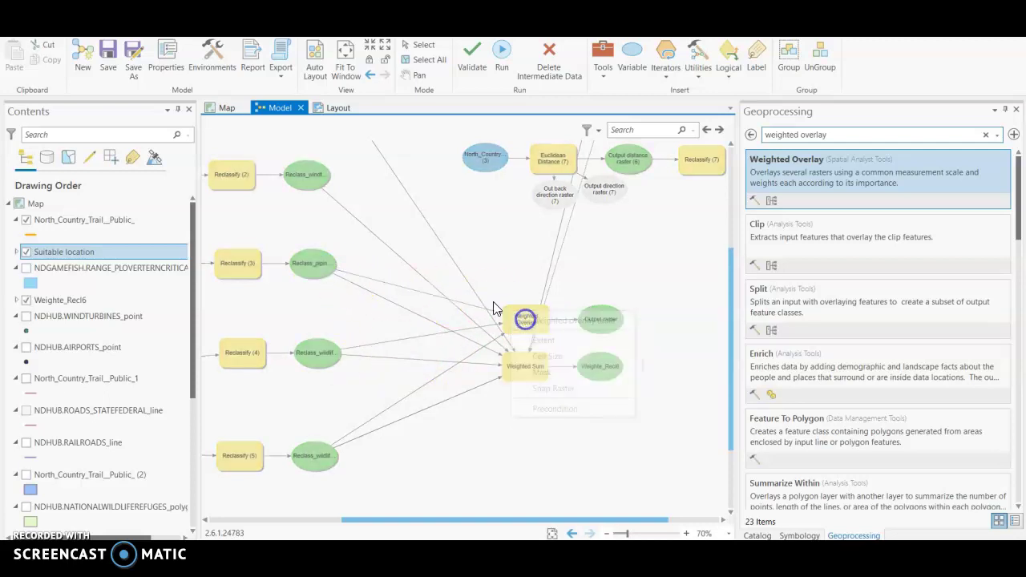
pyautogui.moveTo(304, 183); pyautogui.dragTo(525, 317)
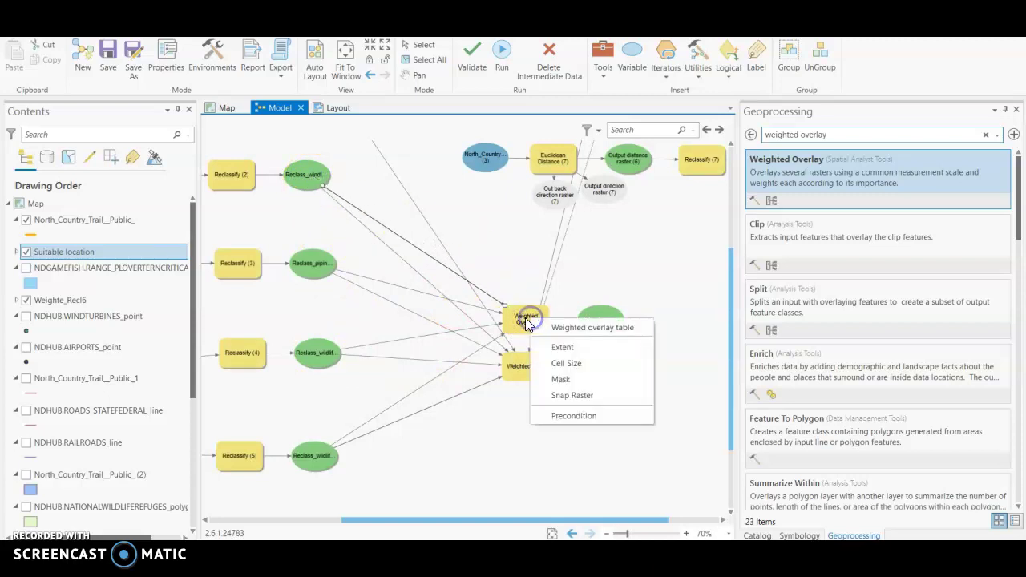
pyautogui.click(527, 328)
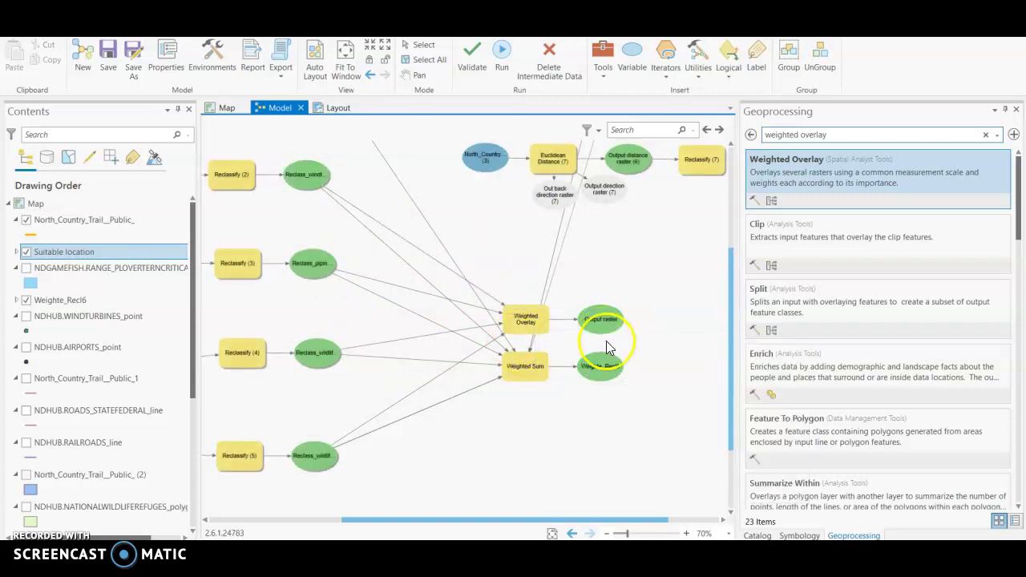
# Widen the Weighted Overlay raster names and weight wildlife management 20 and wildlife refuge 15 percent.
pyautogui.click(520, 315)
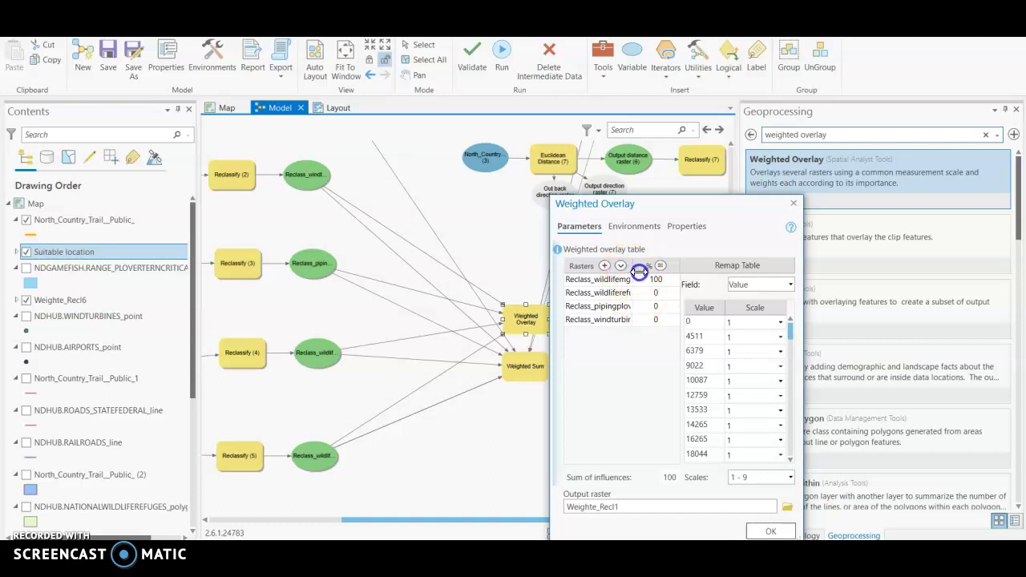
pyautogui.moveTo(633, 267); pyautogui.dragTo(646, 278)
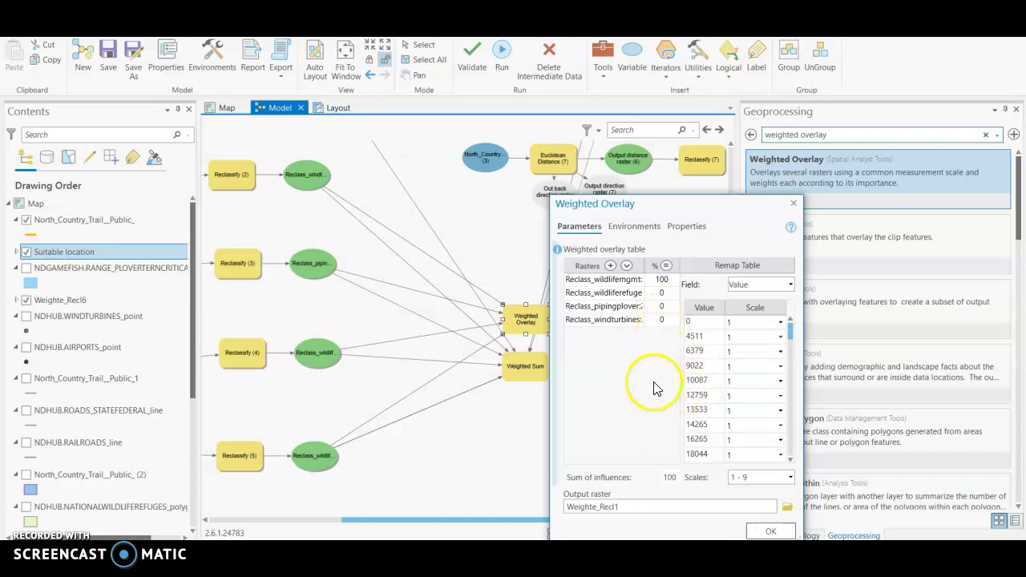
pyautogui.click(659, 309)
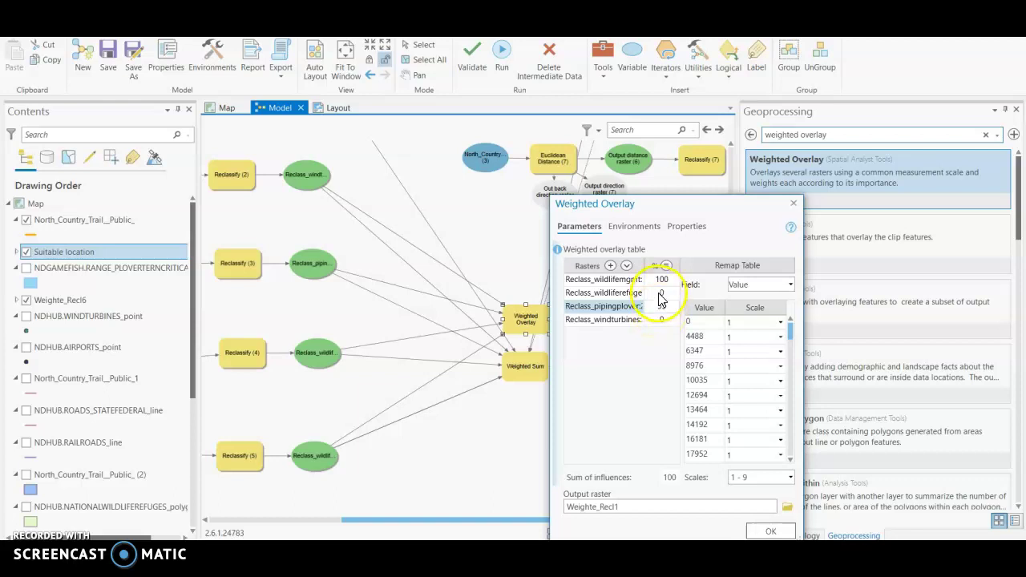
pyautogui.click(661, 282)
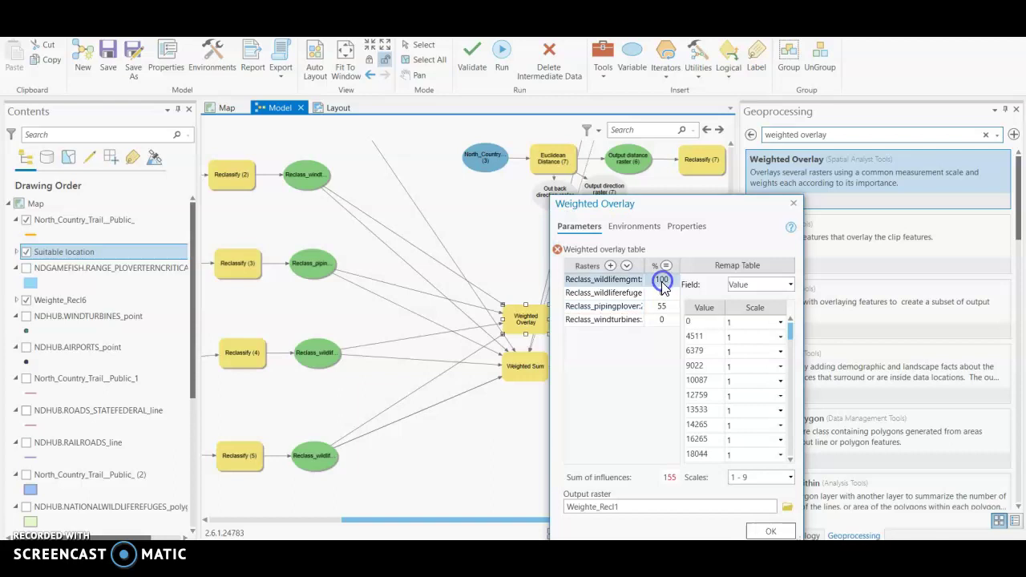
pyautogui.doubleClick(662, 280)
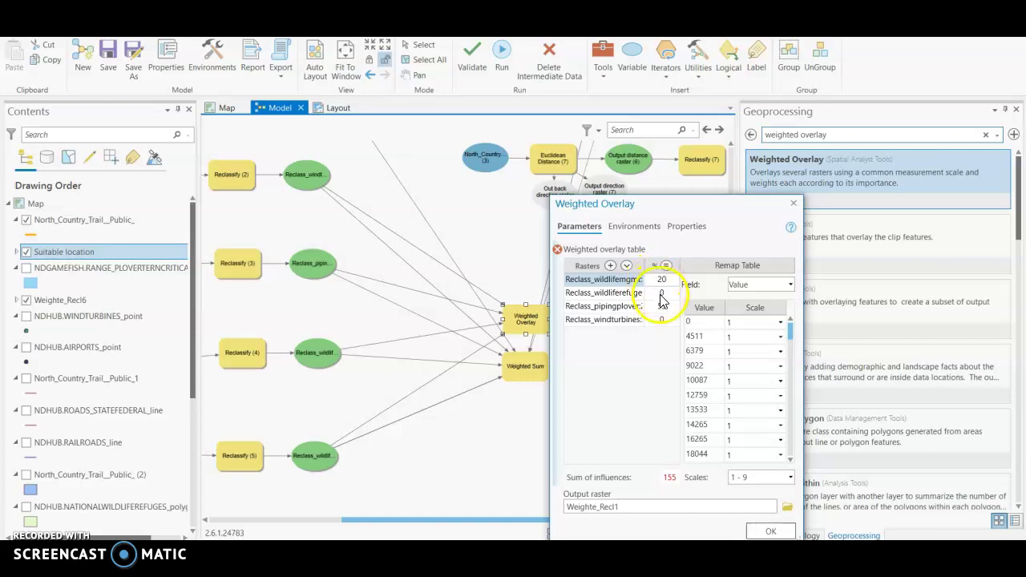
pyautogui.click(661, 294)
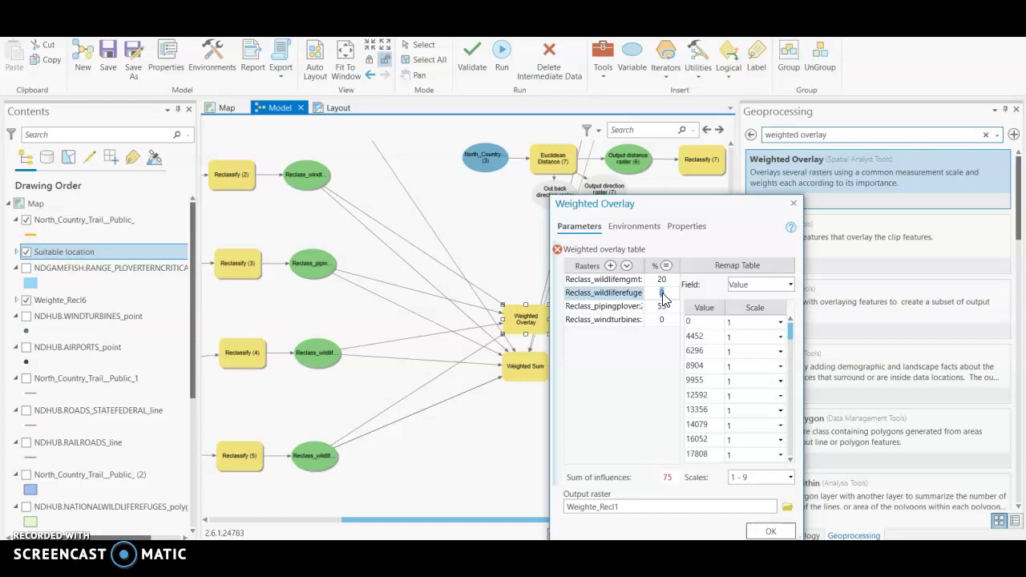
pyautogui.click(662, 319)
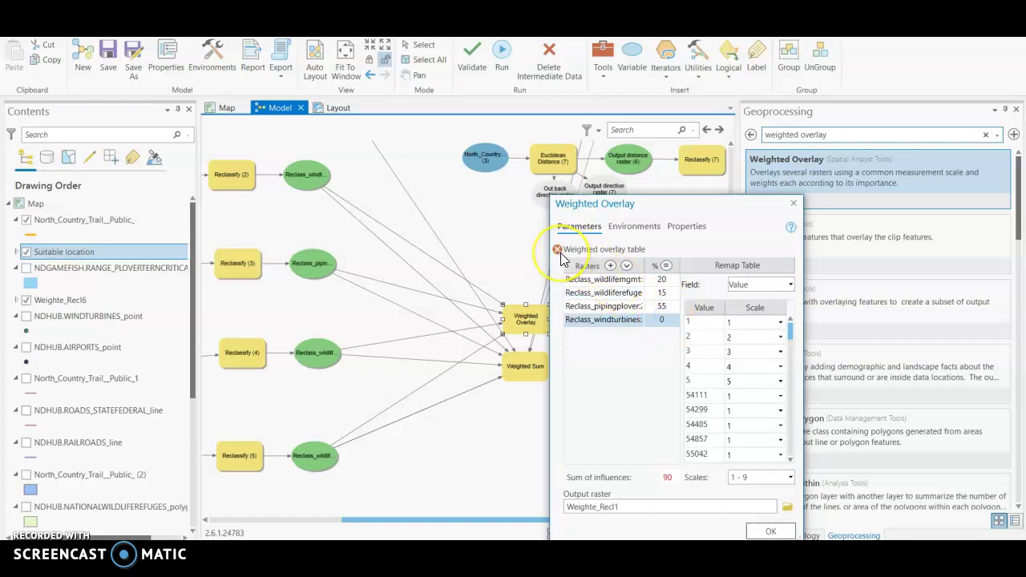
pyautogui.moveTo(561, 256)
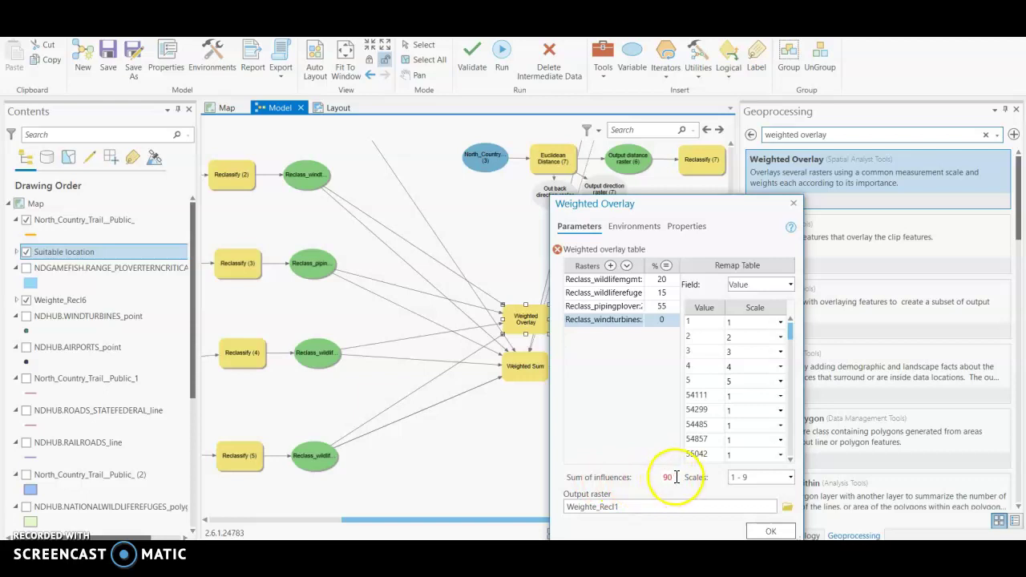
# Set the wind turbine weight to 10 percent and the evaluation scale to 1 - 100.
pyautogui.click(664, 322)
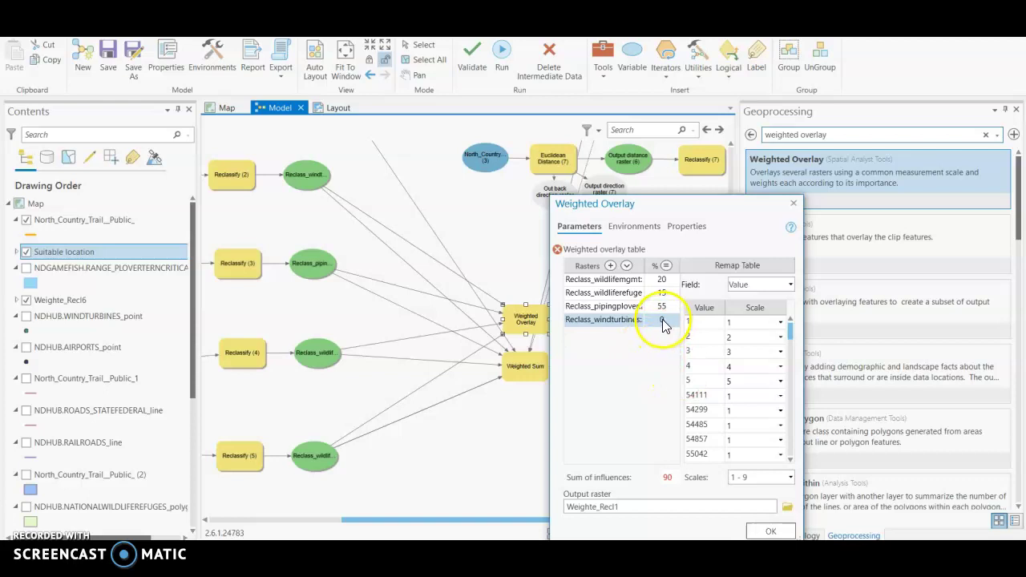
pyautogui.click(662, 321)
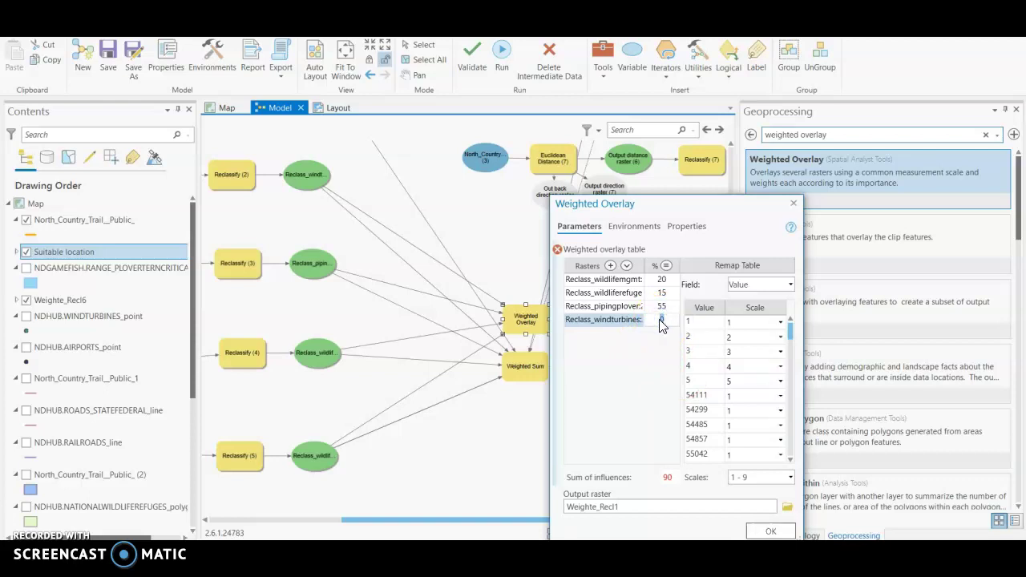
pyautogui.click(647, 404)
pyautogui.click(689, 445)
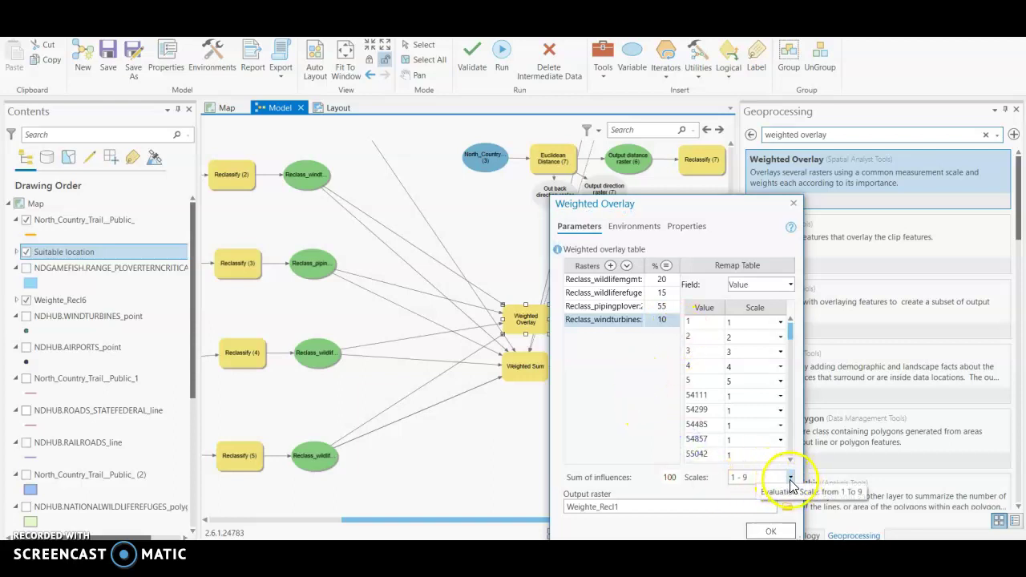
pyautogui.click(789, 479)
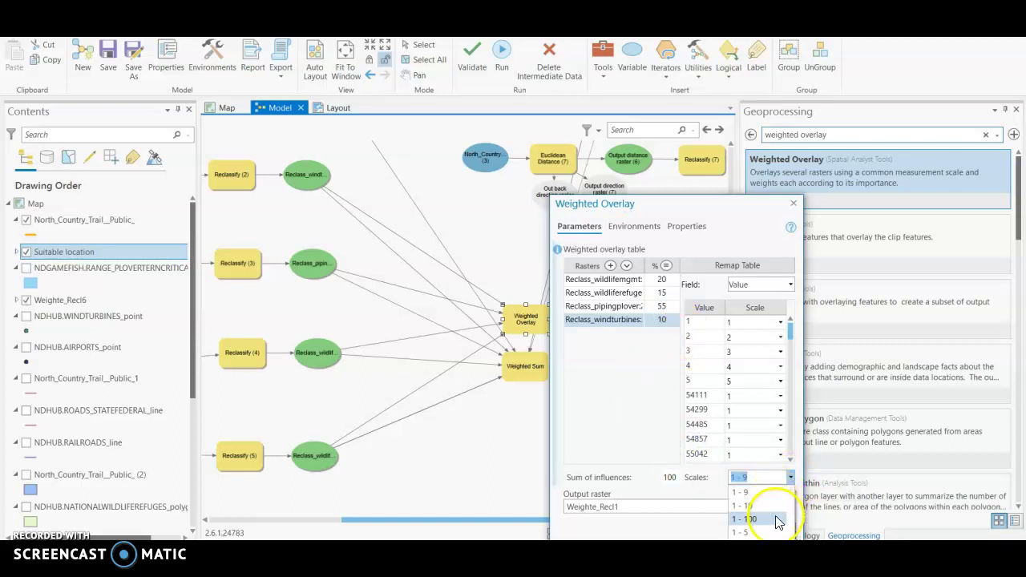
pyautogui.click(744, 519)
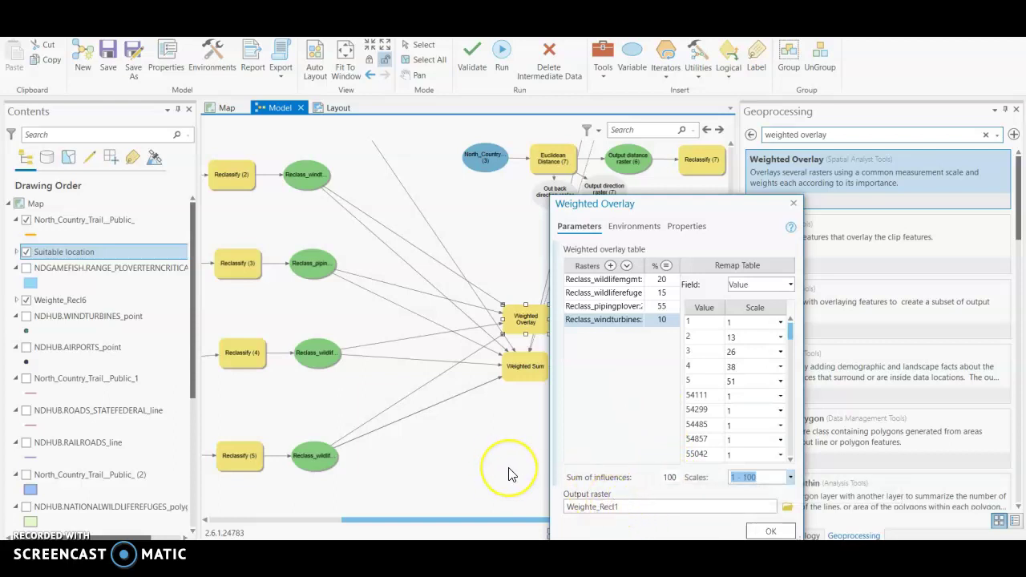
# Close the Weighted Overlay settings, then delete the Weighted Overlay node along with its output.
pyautogui.click(794, 204)
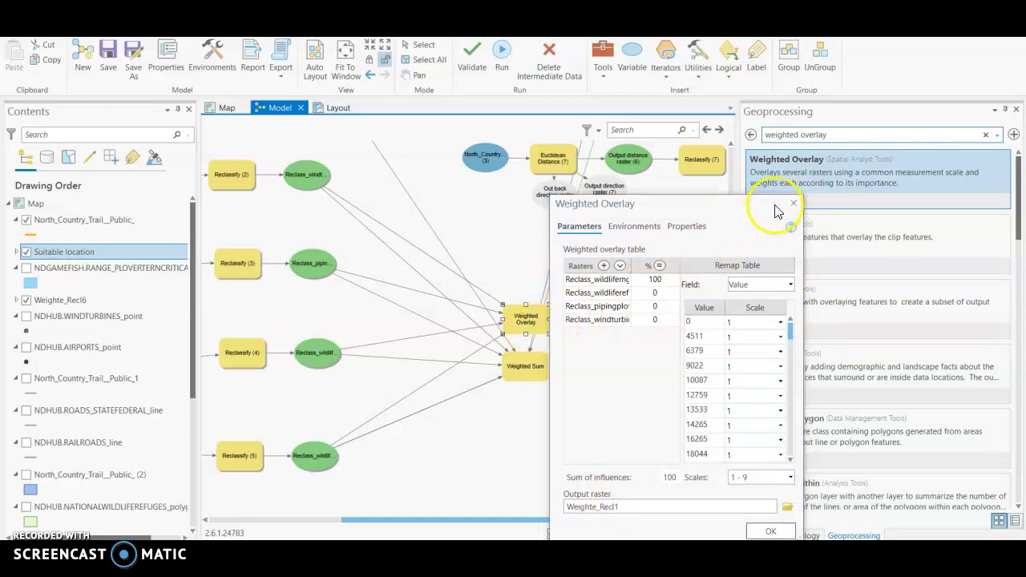
pyautogui.click(791, 202)
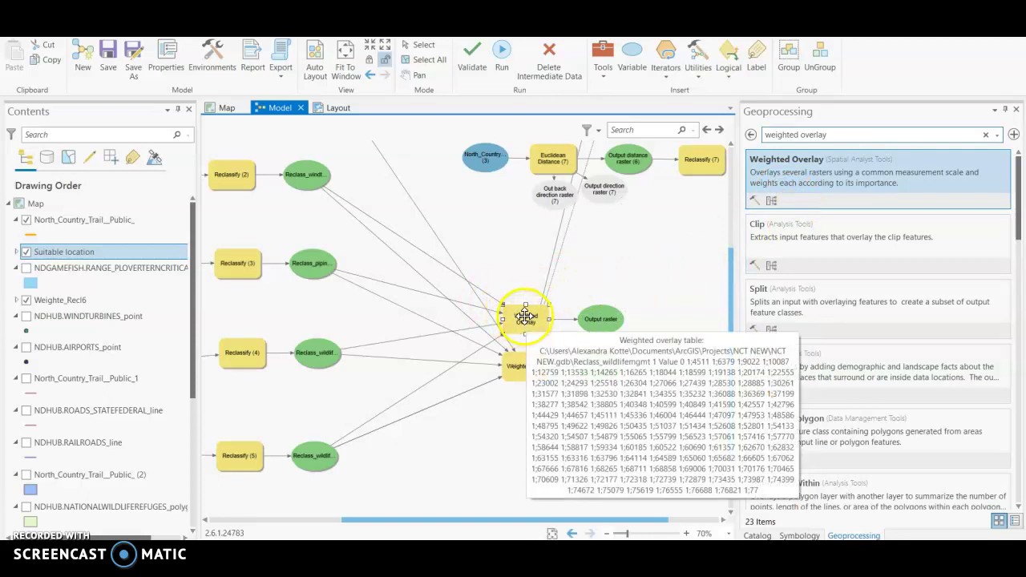
pyautogui.click(529, 319)
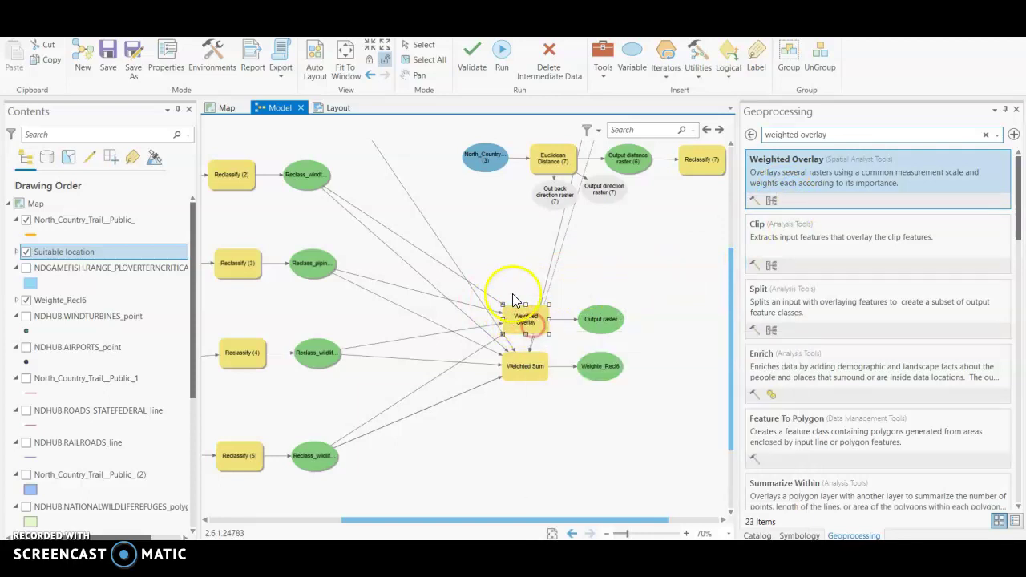
pyautogui.rightClick(532, 317)
pyautogui.click(624, 296)
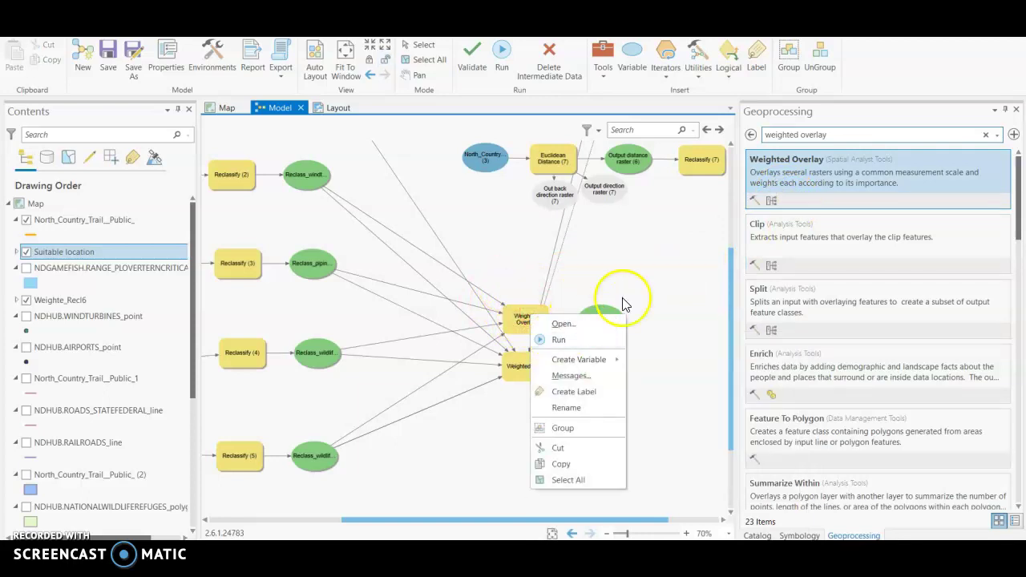
pyautogui.click(514, 331)
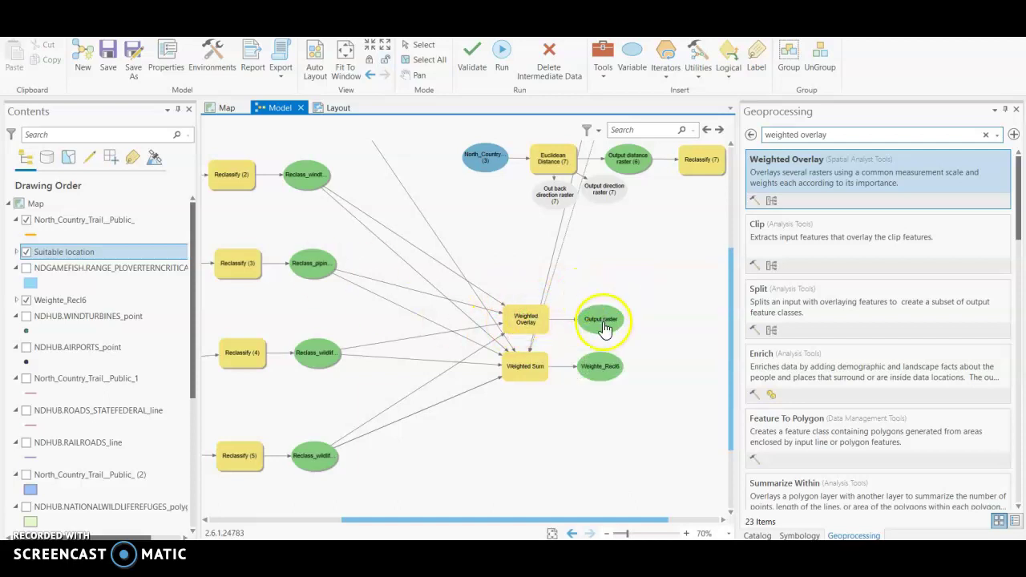
pyautogui.click(526, 320)
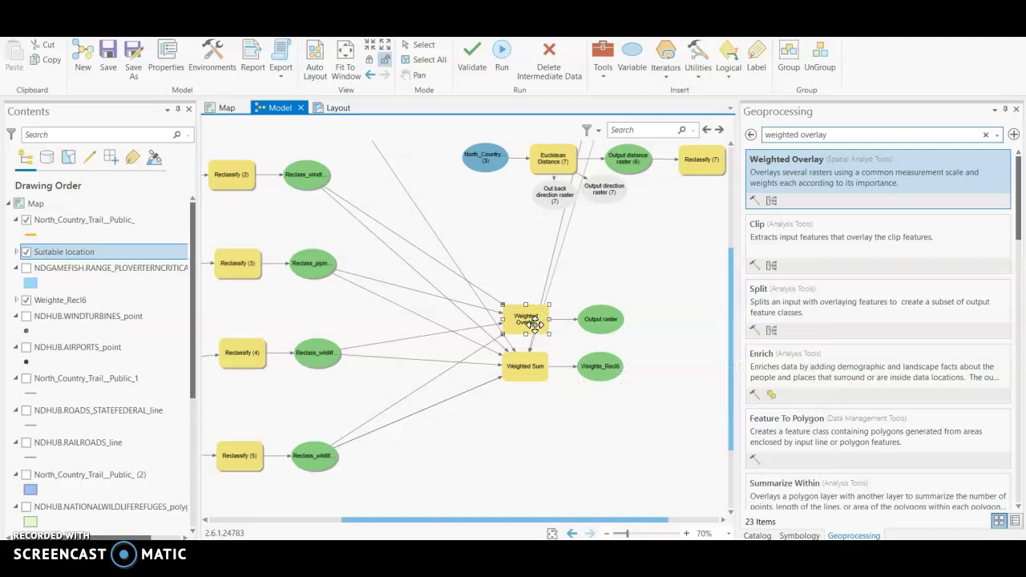
pyautogui.press('Delete')
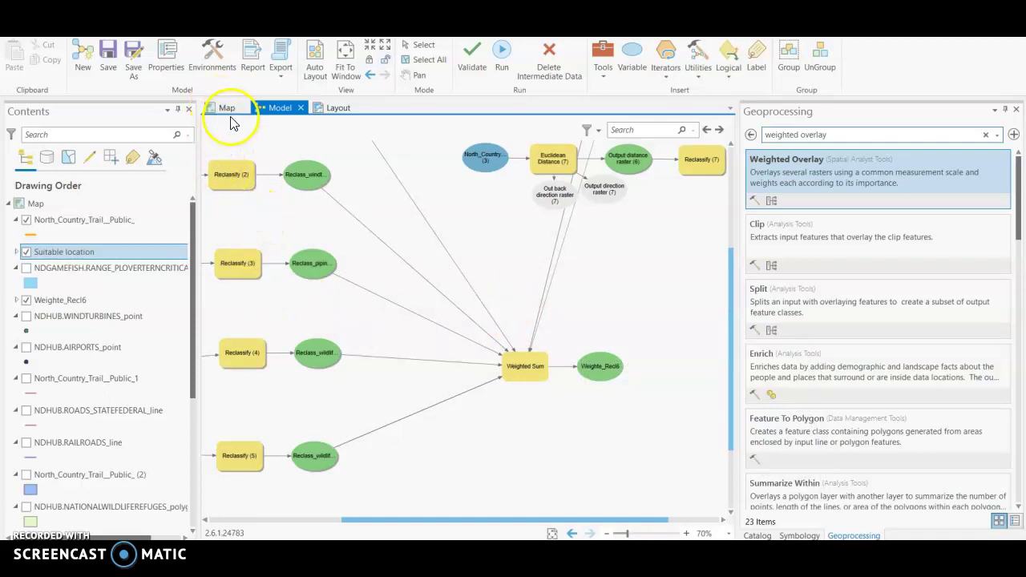
# Hide the North Country Trail and open the Symbology pane in the map view.
pyautogui.click(26, 219)
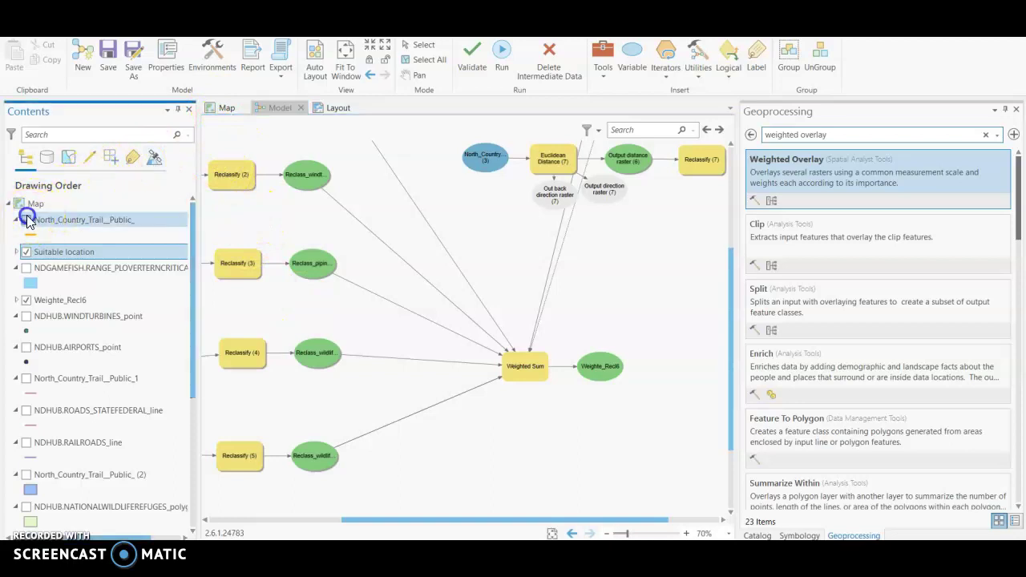
pyautogui.click(226, 109)
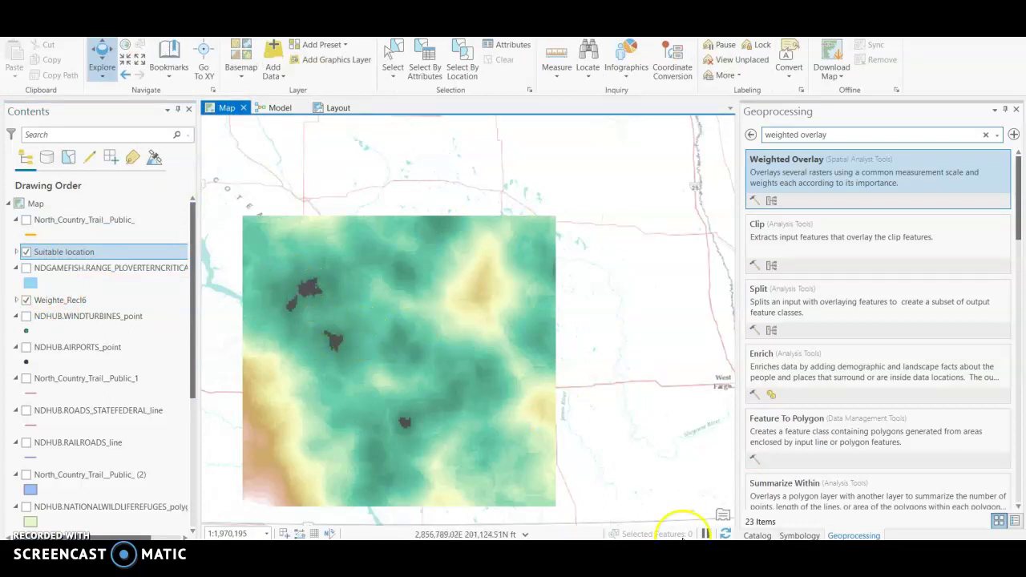
pyautogui.click(798, 535)
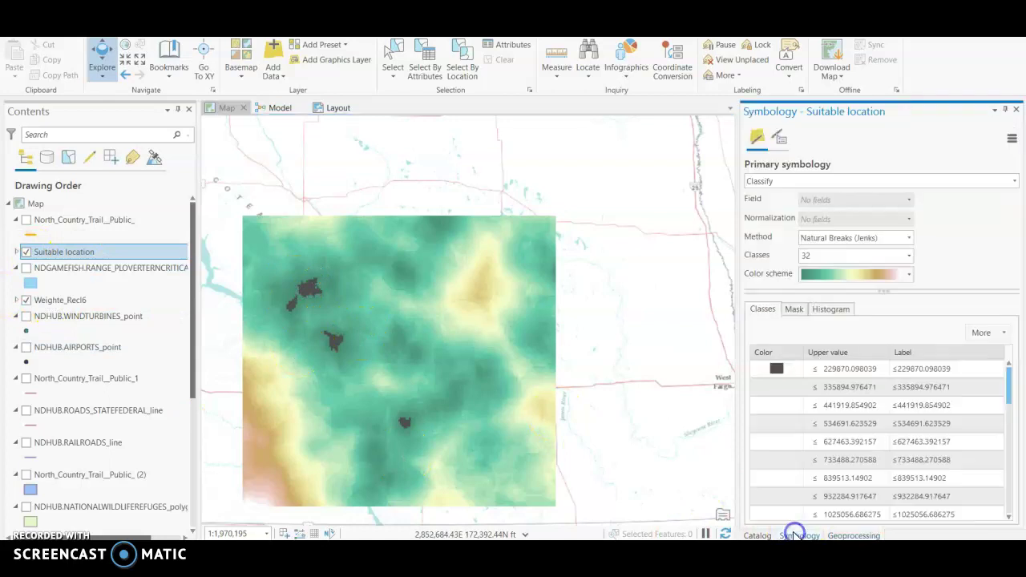
pyautogui.click(761, 370)
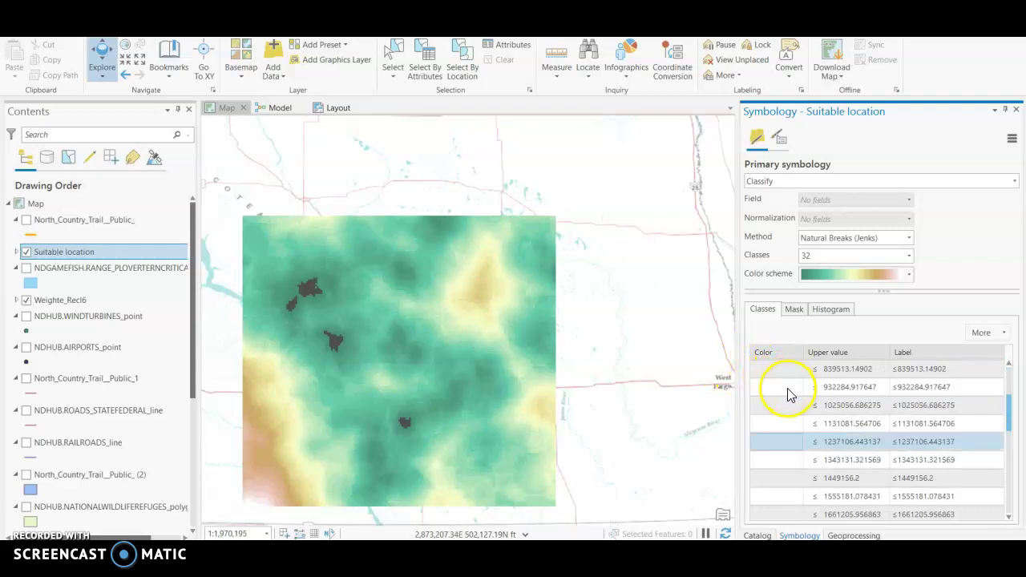
# Select Weighte_Recl6, close its layer properties, and show the North Country Trail again.
pyautogui.doubleClick(102, 302)
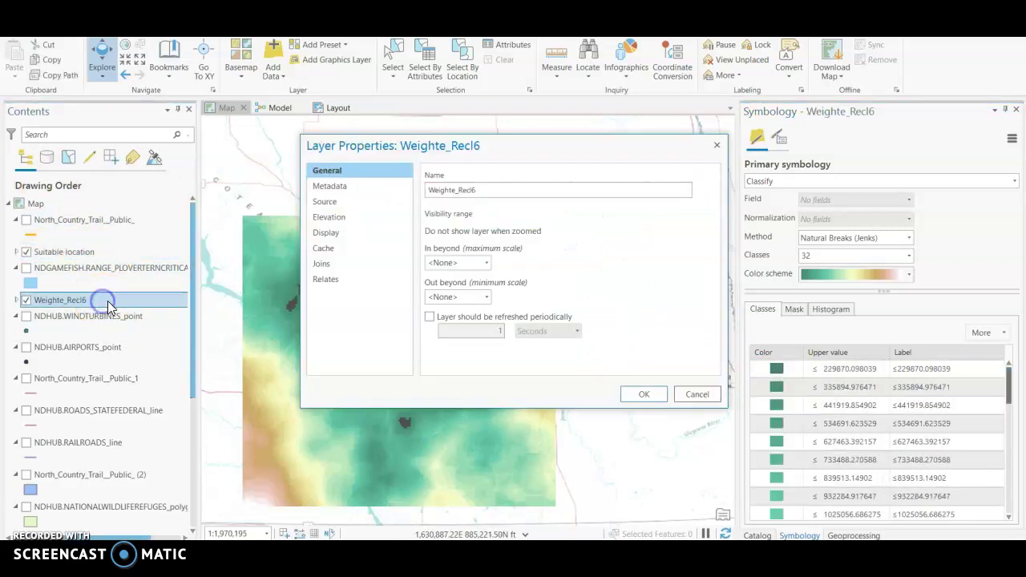
pyautogui.click(714, 148)
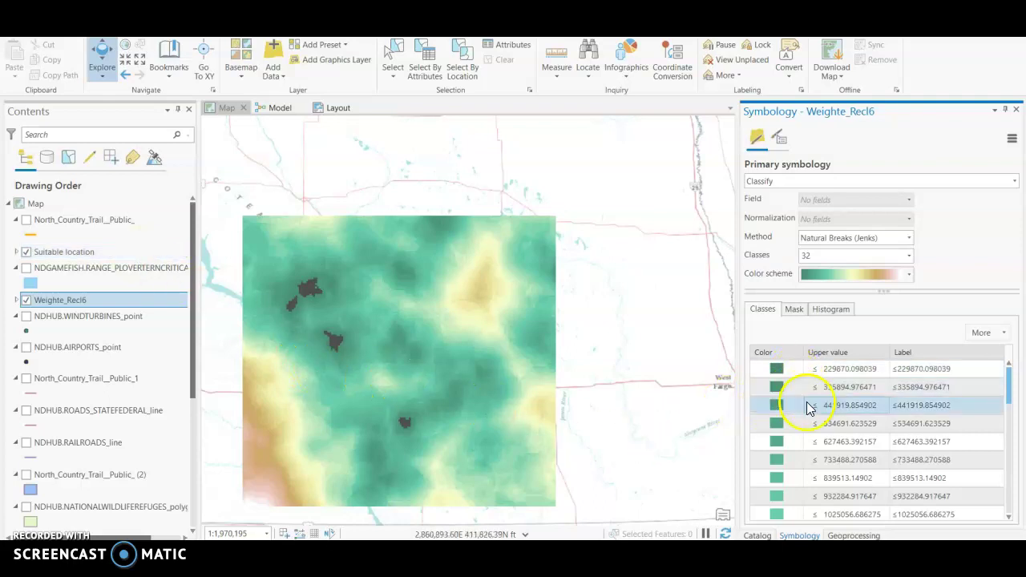
pyautogui.scroll(-8, 792, 382)
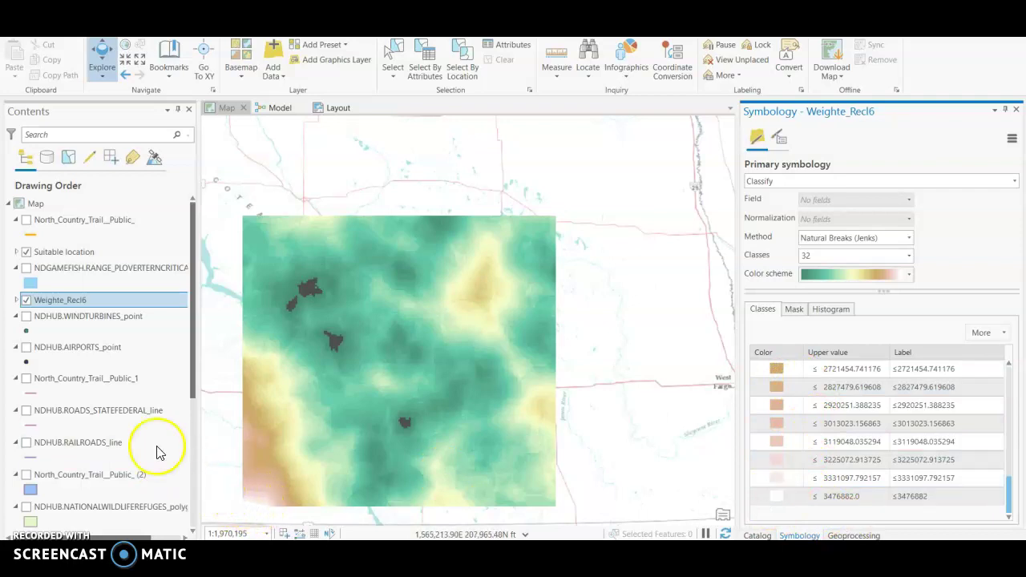
pyautogui.click(25, 220)
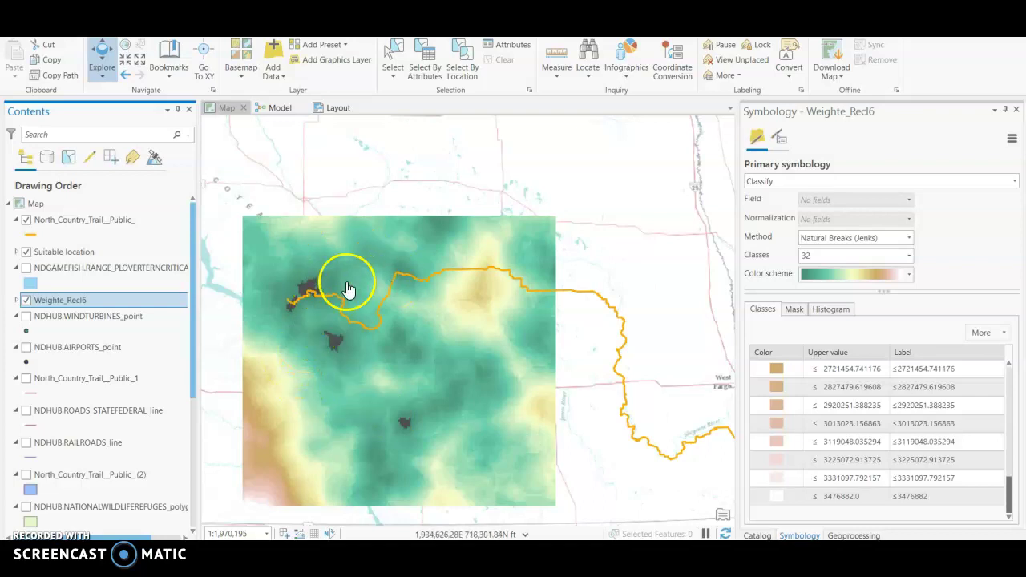
# Hide the trail and confirm Weighte_Recl6 uses Classify, Natural Breaks (Jenks), 32 classes.
pyautogui.click(26, 220)
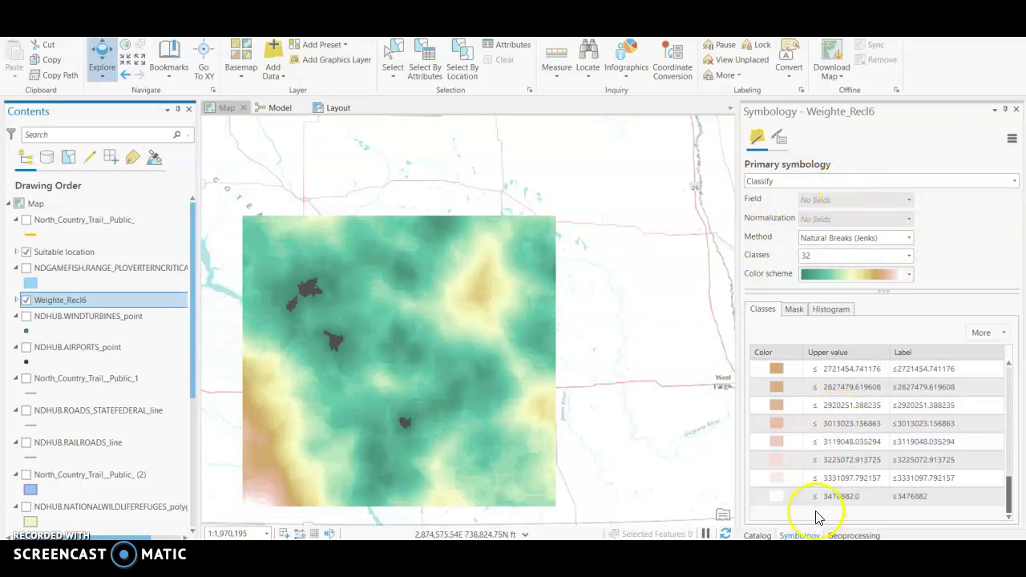
pyautogui.click(1014, 181)
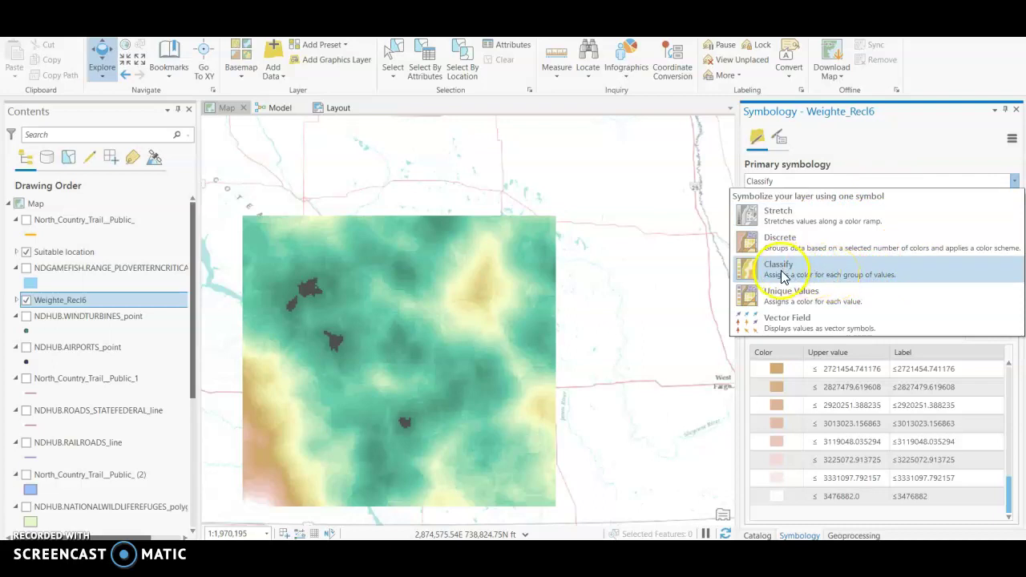
pyautogui.click(899, 167)
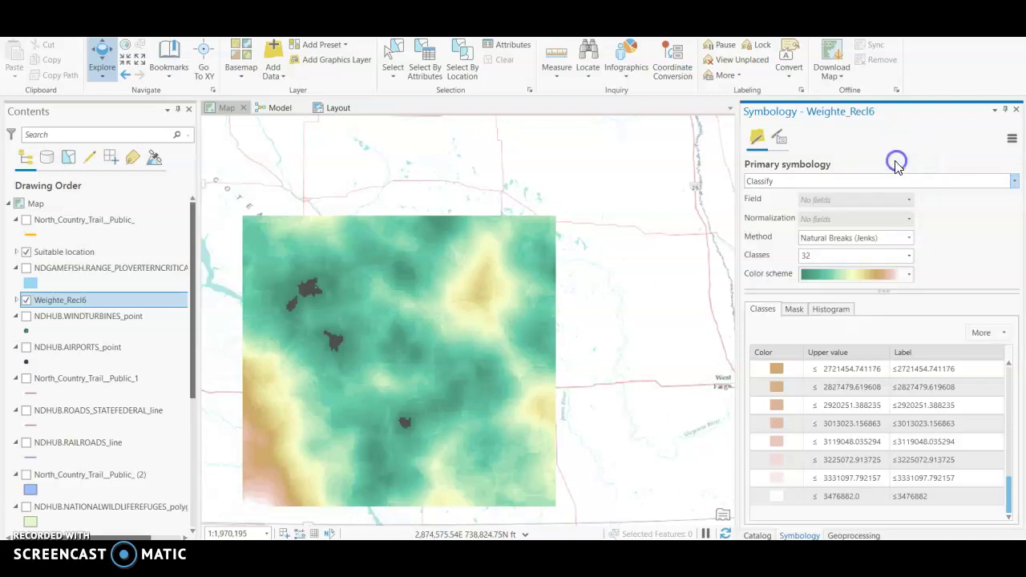
pyautogui.click(910, 240)
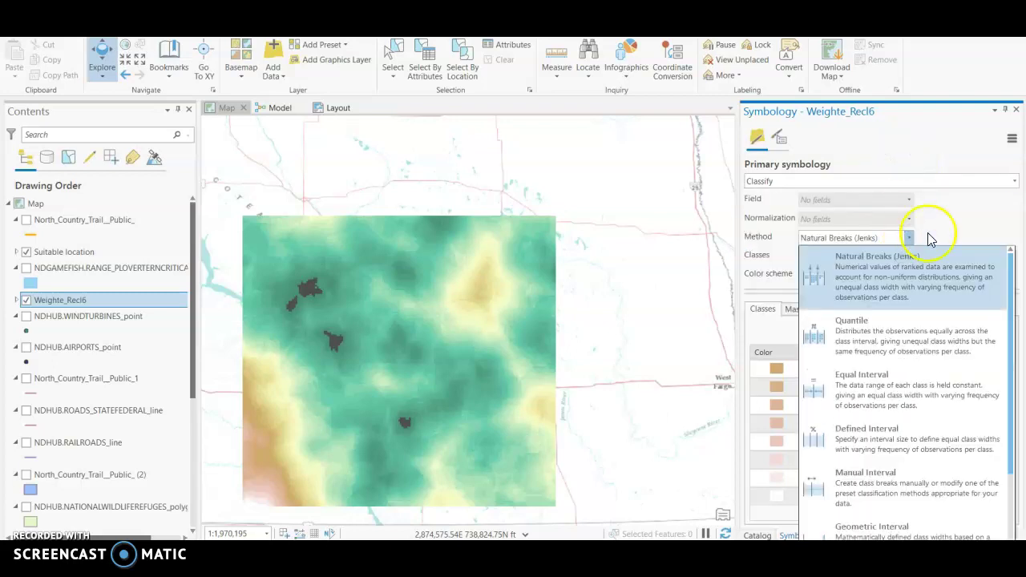
pyautogui.click(960, 228)
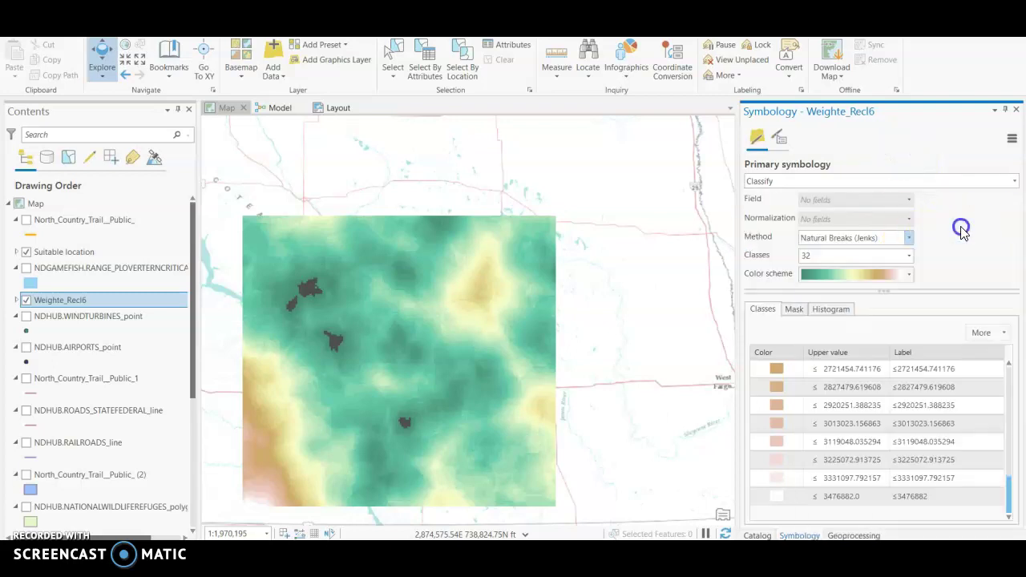
pyautogui.click(909, 258)
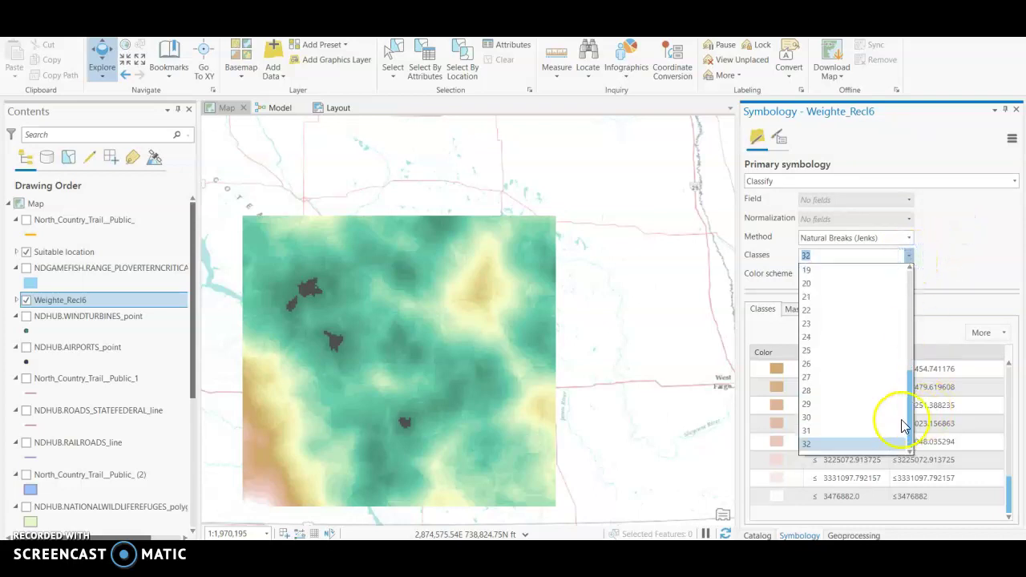
pyautogui.click(976, 279)
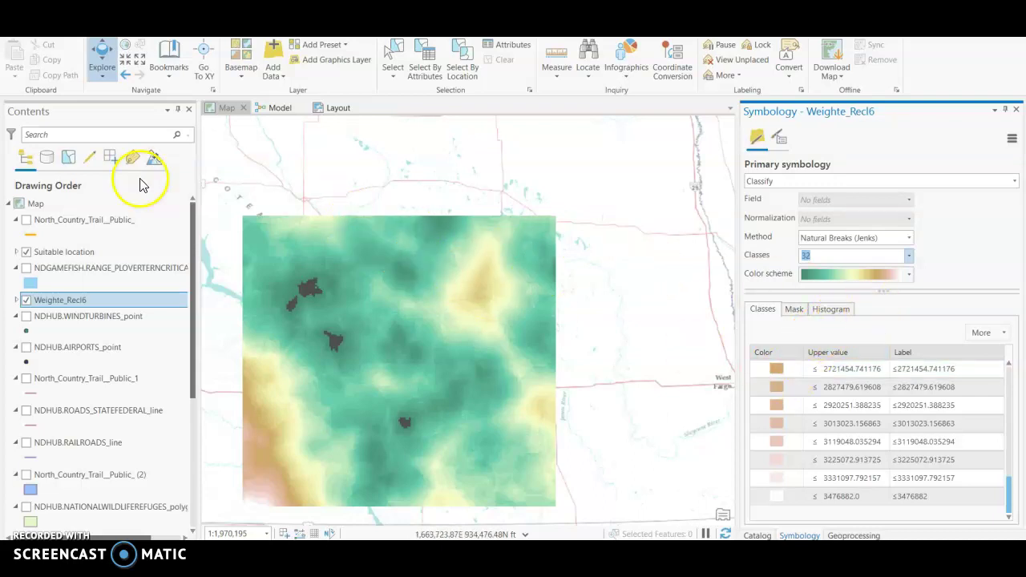
# Turn the North Country Trail and Suitable location layers back on.
pyautogui.click(25, 219)
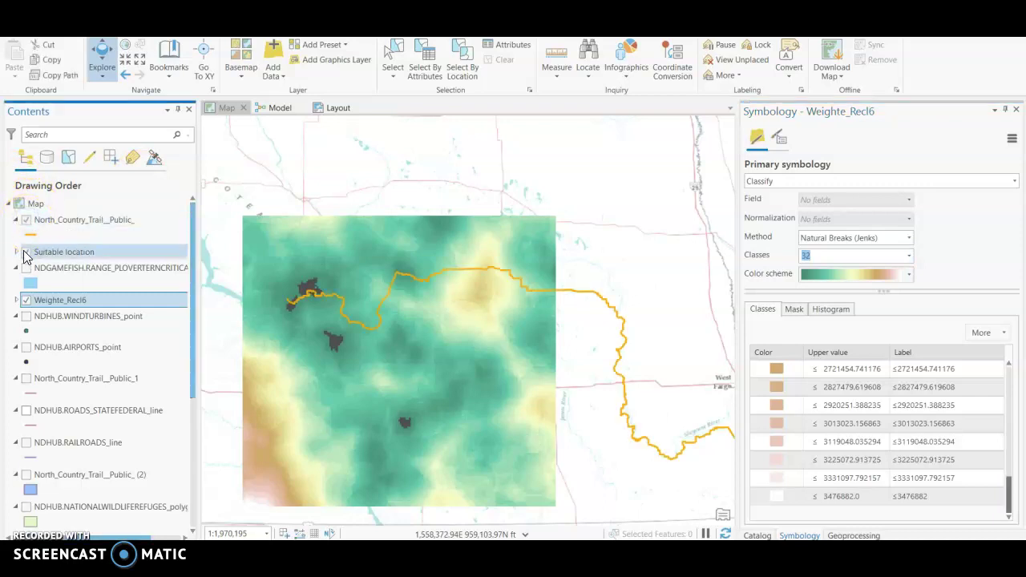
pyautogui.click(26, 251)
pyautogui.click(21, 268)
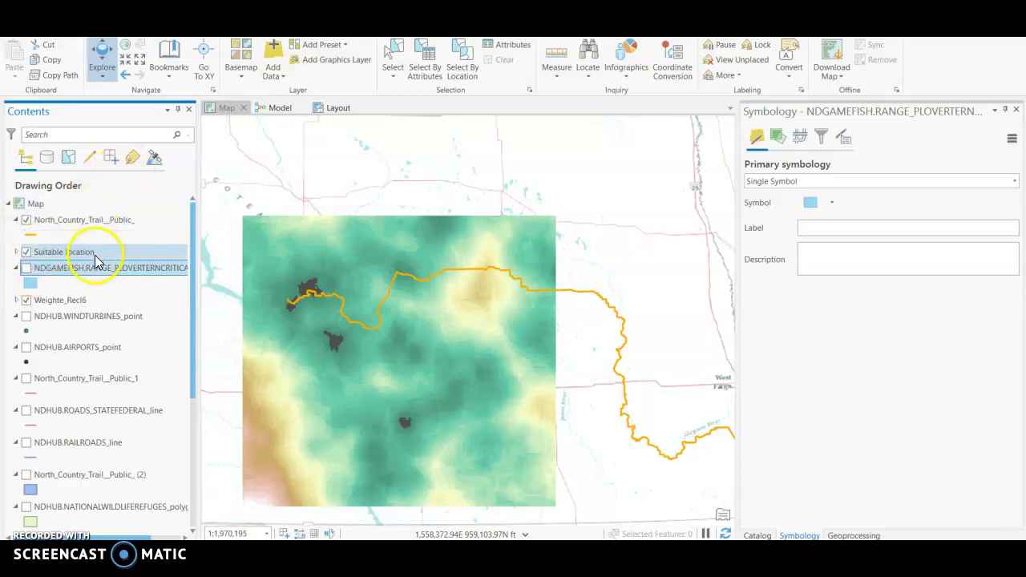
# Return to the Model view and review the Weighted Sum node producing Weighte_Recl6.
pyautogui.click(266, 108)
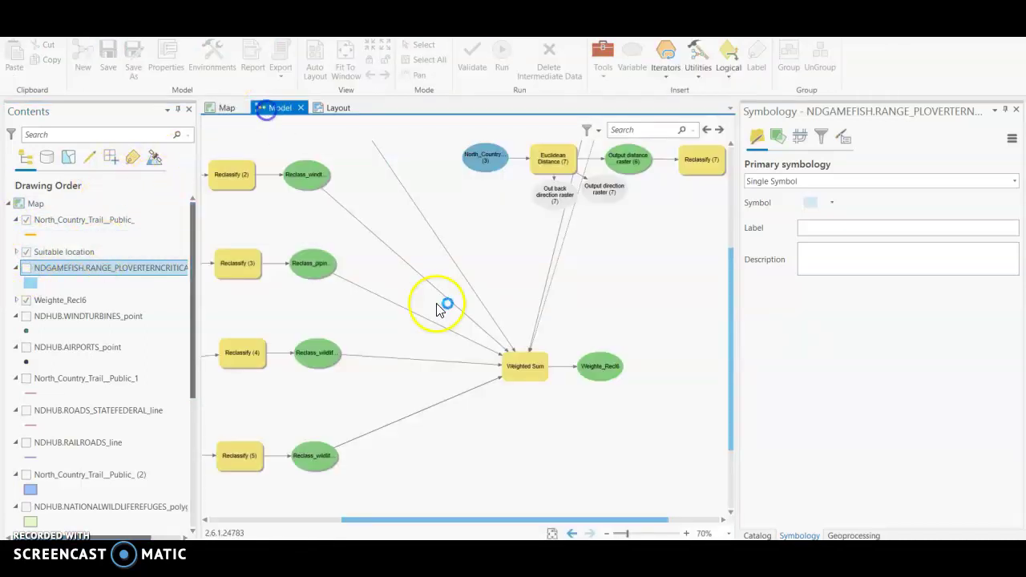
pyautogui.moveTo(528, 381)
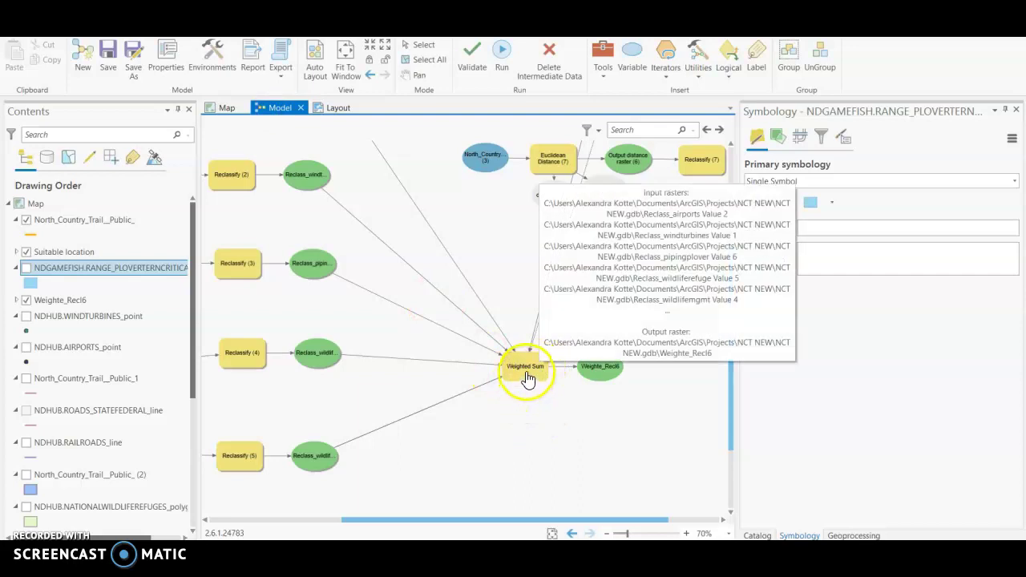
pyautogui.click(483, 387)
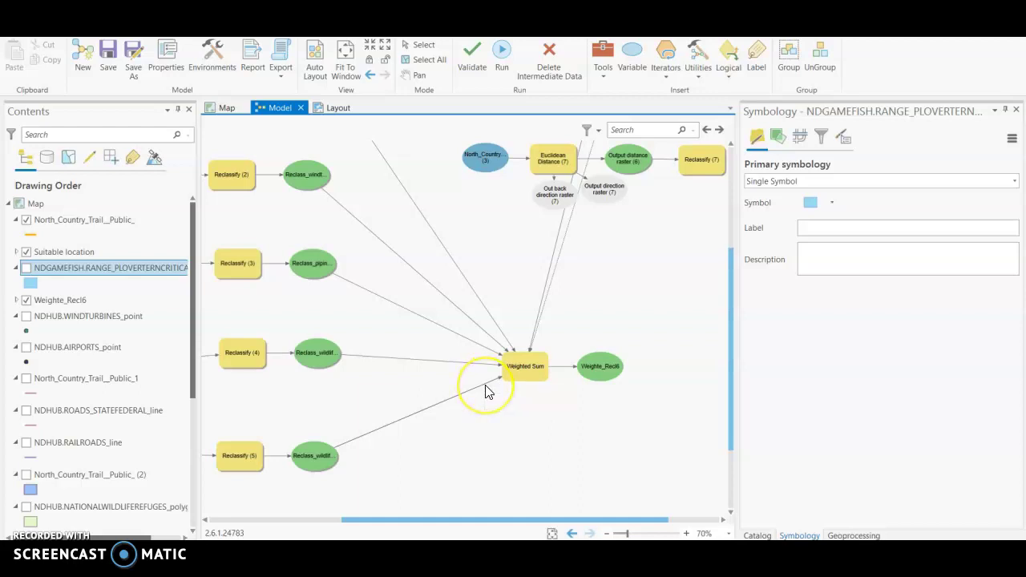